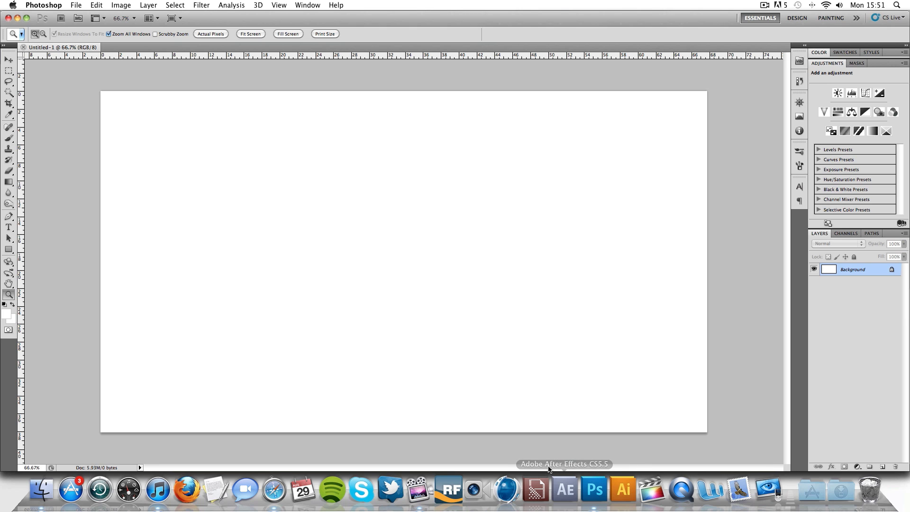
Step: Scroll through the reference logo in Safari, then return to Photoshop
left_click(282, 500)
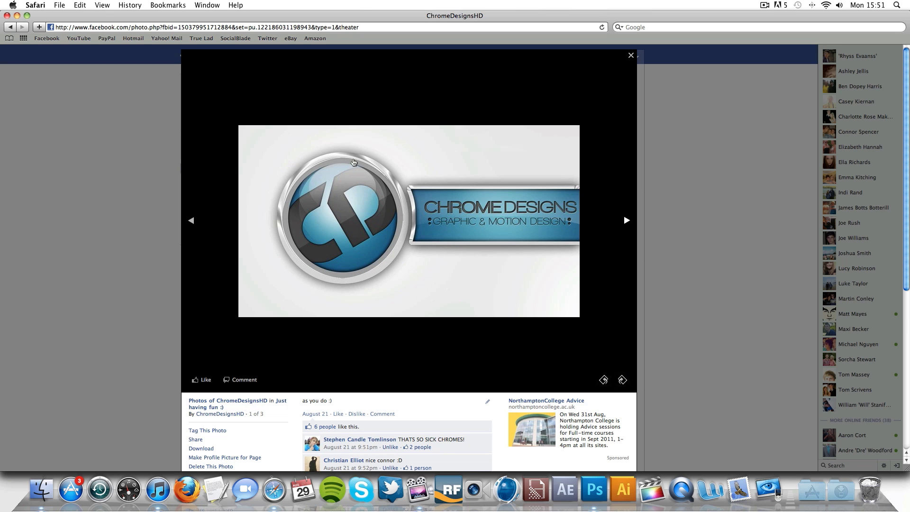
scroll(344, 260, "down", 5)
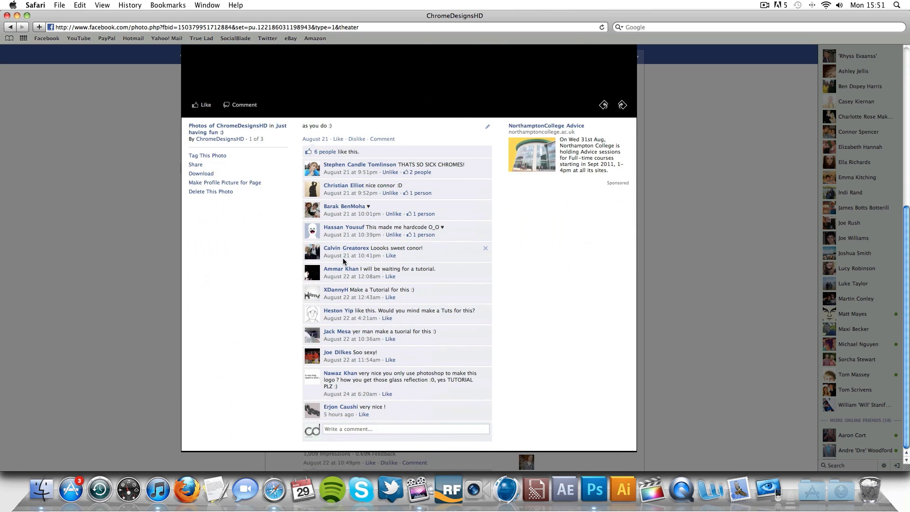
scroll(353, 205, "up", 5)
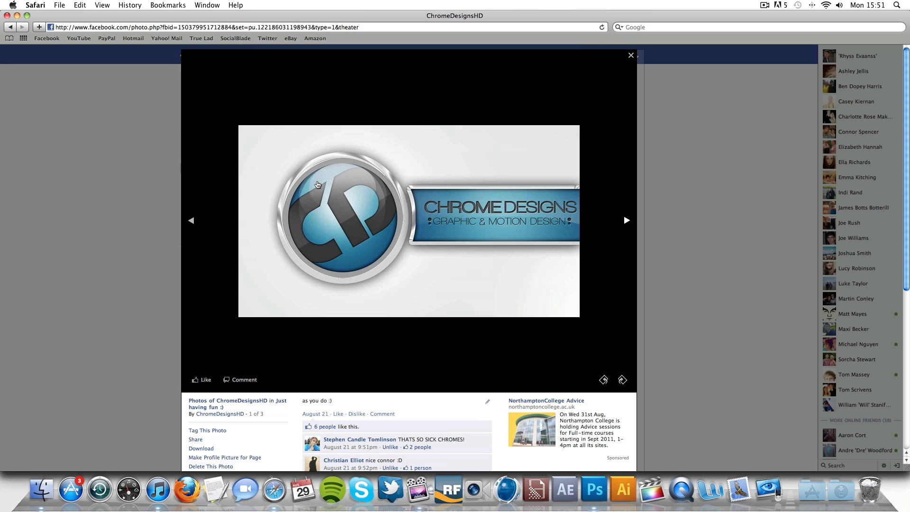
scroll(317, 183, "down", 5)
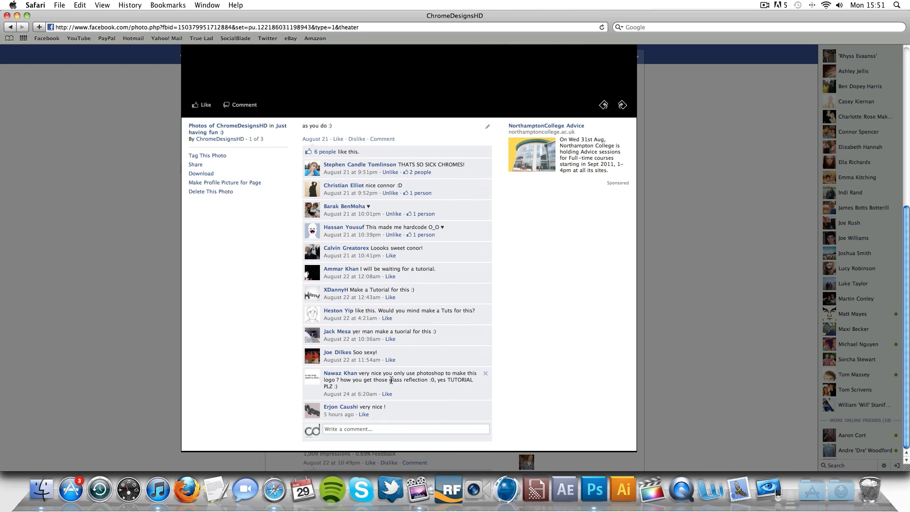
left_click(598, 506)
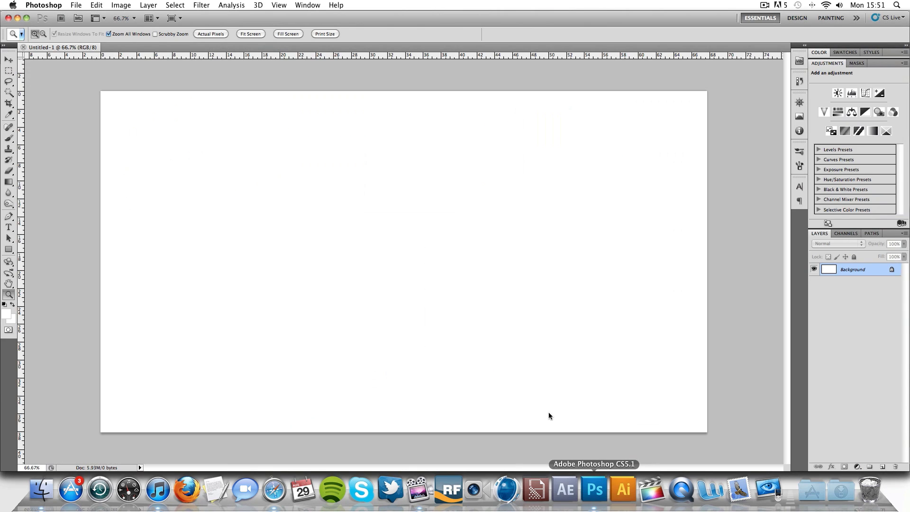
Step: Start a new document, inspect its 1920 width and height fields, then cancel it
left_click(81, 5)
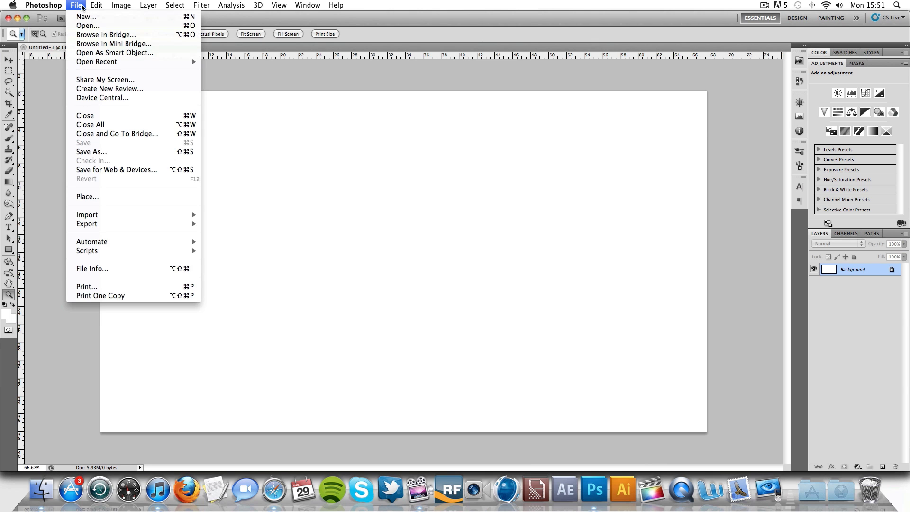
left_click(87, 16)
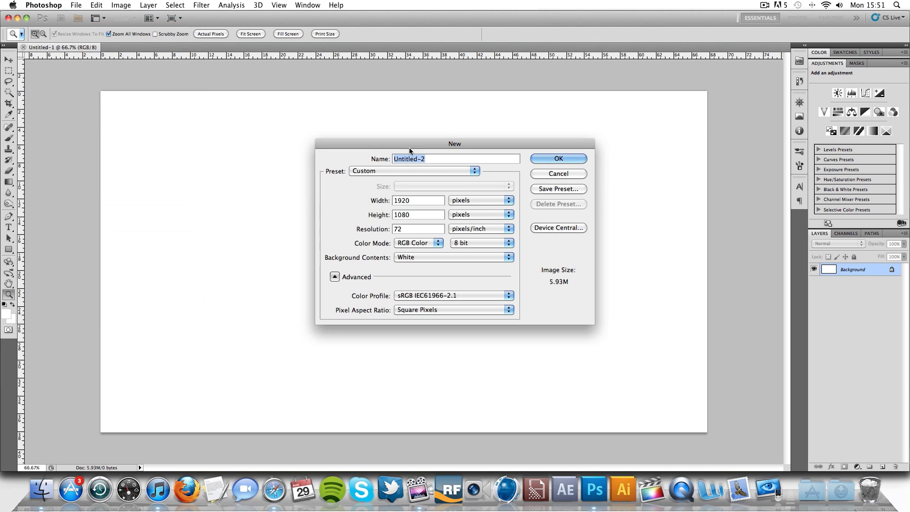
key("Tab")
key("Tab")
left_click_drag(414, 201, 393, 202)
key("Tab")
left_click(547, 174)
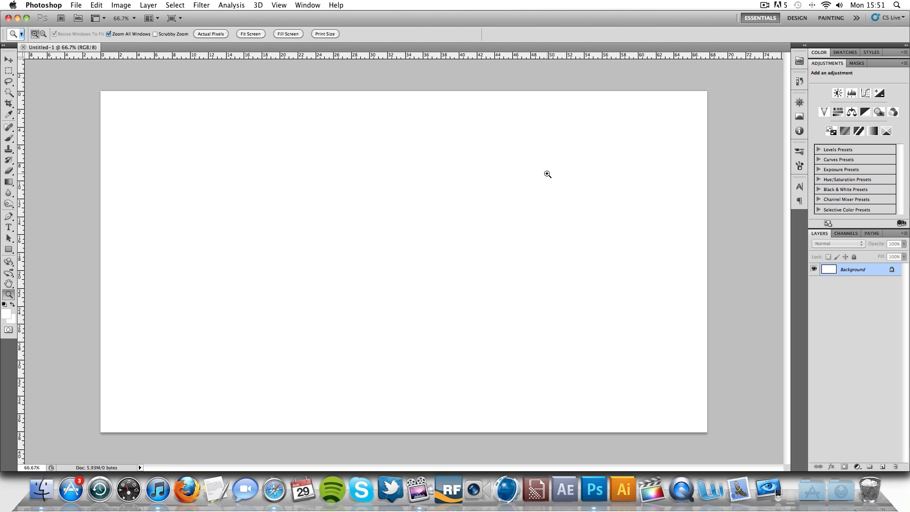
Step: Convert the locked Background into an editable layer named Layer 0 and select the Ellipse Tool
double_click(875, 272)
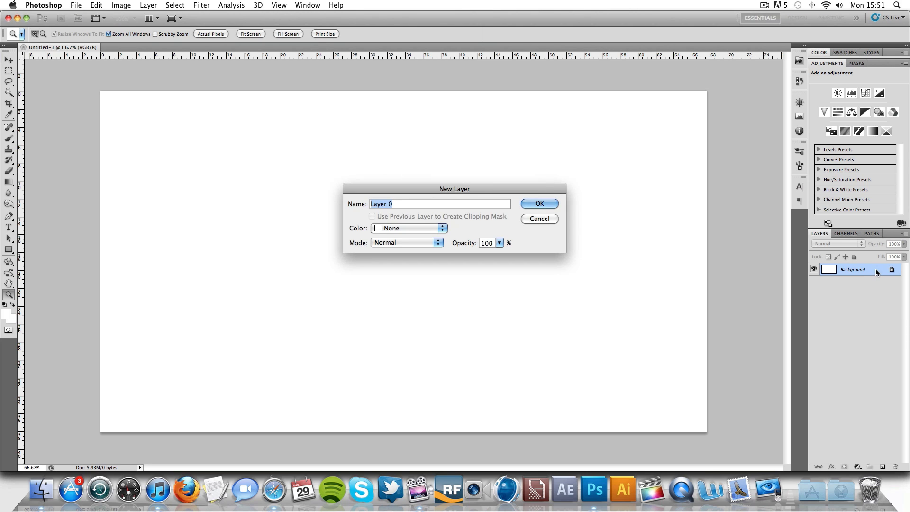
key("Return")
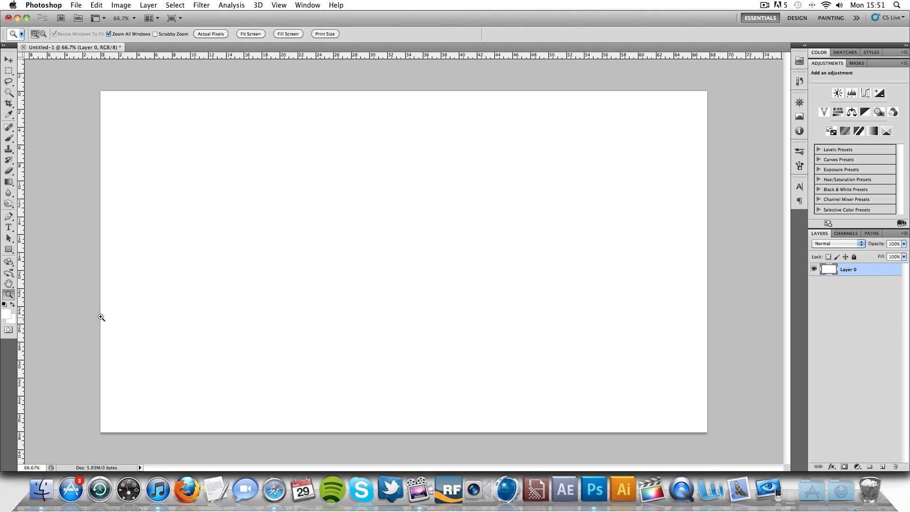
left_click_drag(14, 250, 33, 267)
Step: Set the ellipse fill colour to black and drag out a large circle
left_click(275, 35)
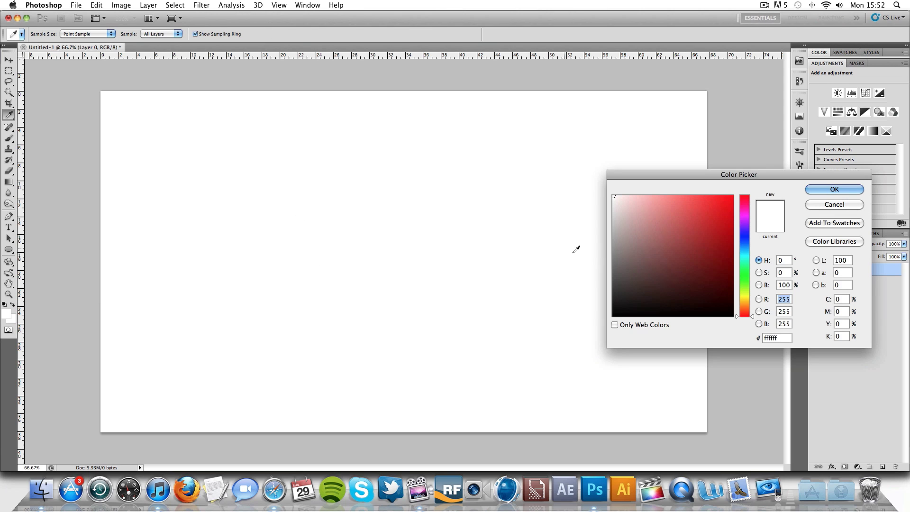
left_click_drag(617, 316, 591, 321)
left_click(827, 190)
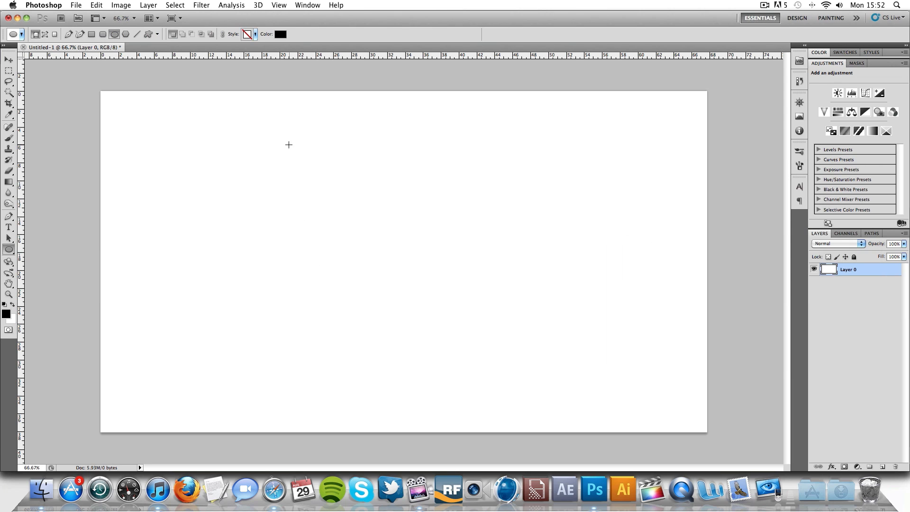
left_click_drag(294, 166, 702, 446)
Step: Centre the circle on the canvas with the Move tool, nudging it slightly up
left_click(8, 57)
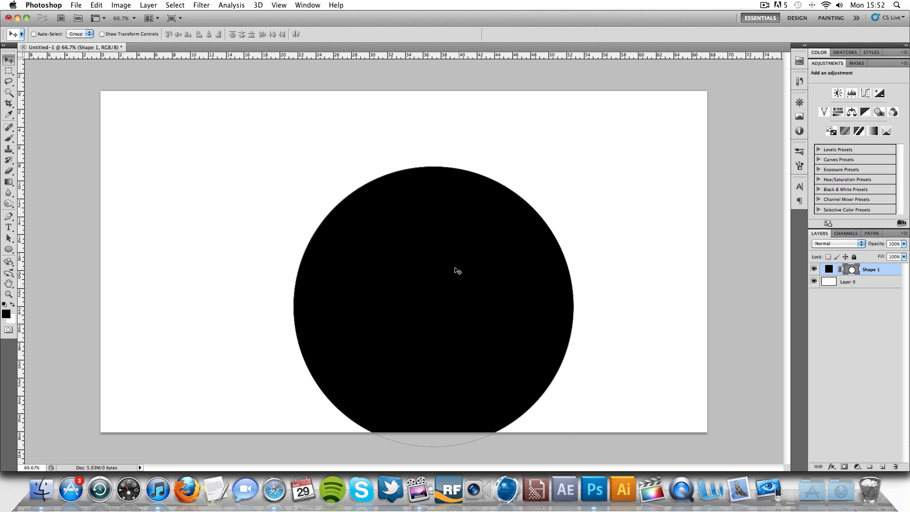
left_click_drag(441, 251, 423, 231)
left_click_drag(438, 306, 437, 300)
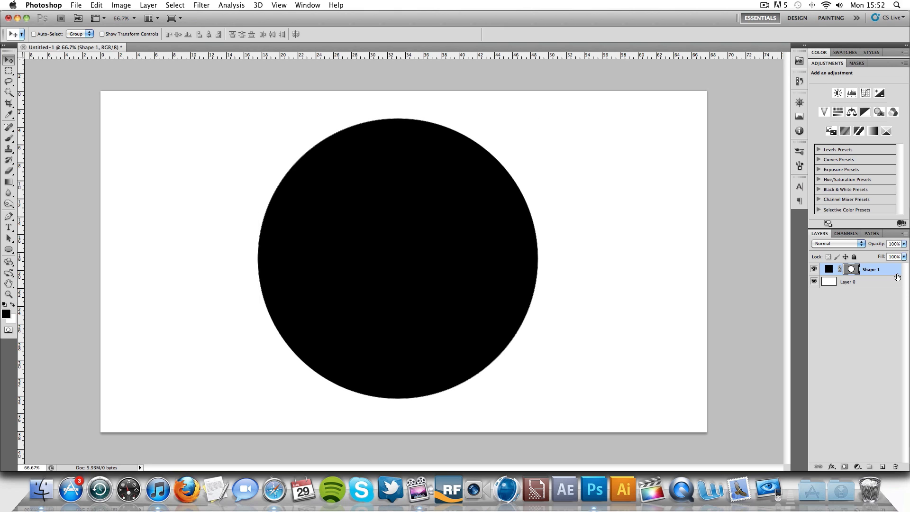
Step: Duplicate the circle layer, hide Shape 1 copy and keep Shape 1 selected
key("super+j")
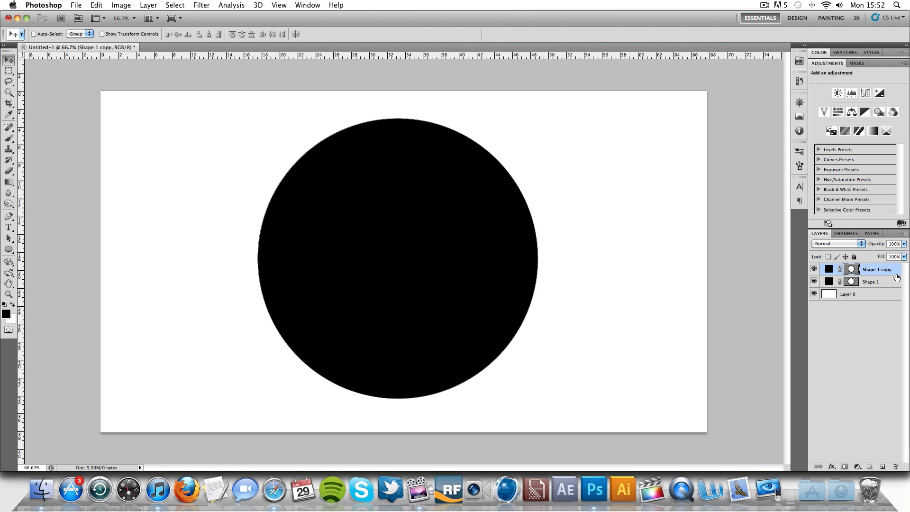
left_click(861, 282)
left_click(814, 269)
Step: Add Bevel and Emboss to Shape 1 with 1000% depth and 68 px size
double_click(891, 285)
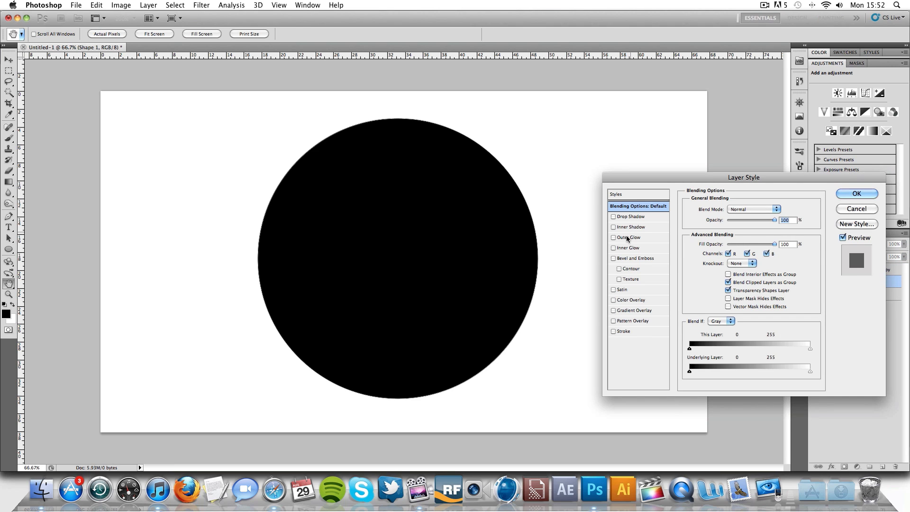
left_click(627, 259)
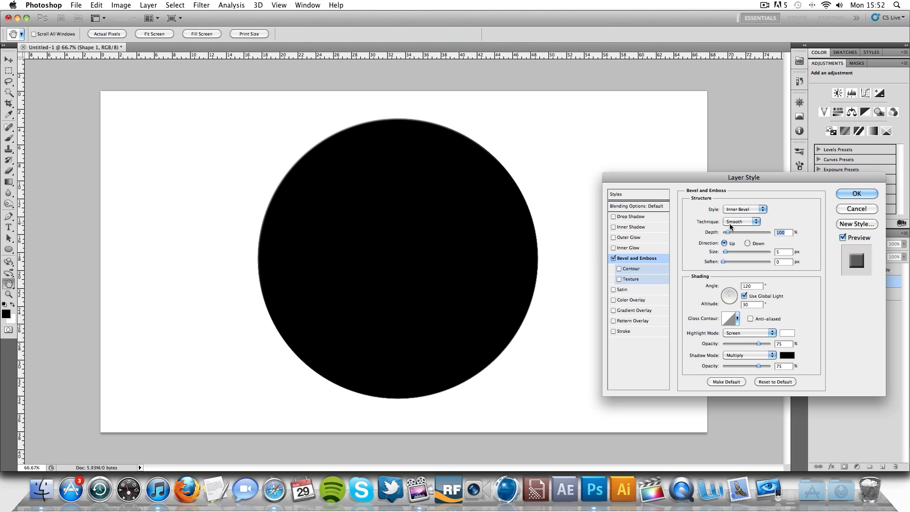
left_click_drag(727, 232, 825, 234)
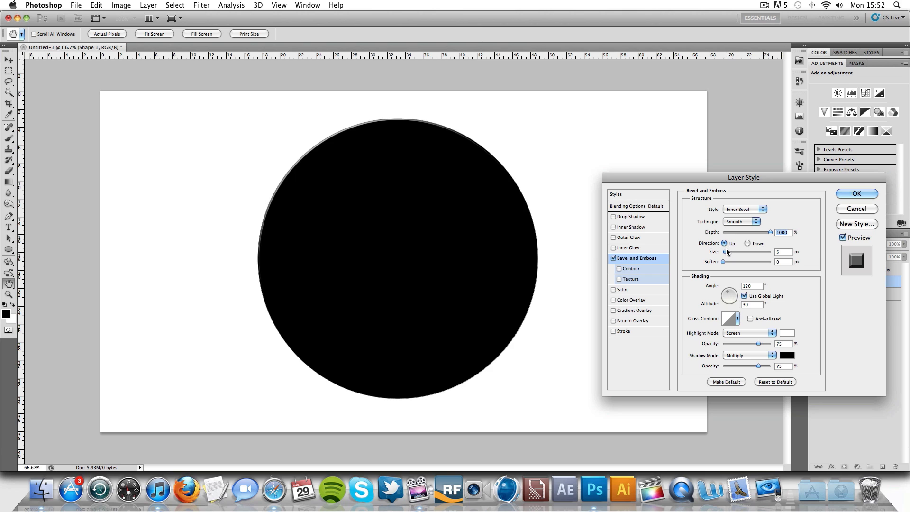
left_click_drag(726, 252, 737, 254)
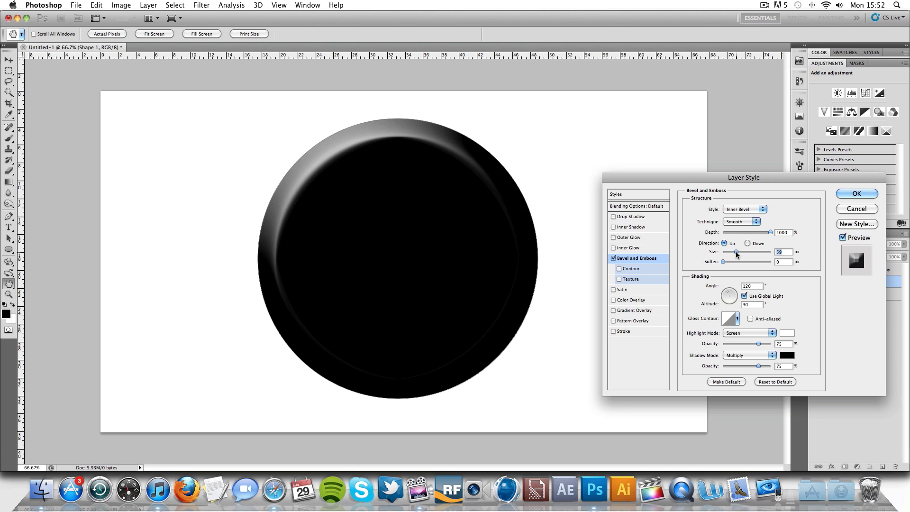
left_click_drag(736, 255, 734, 253)
left_click(864, 195)
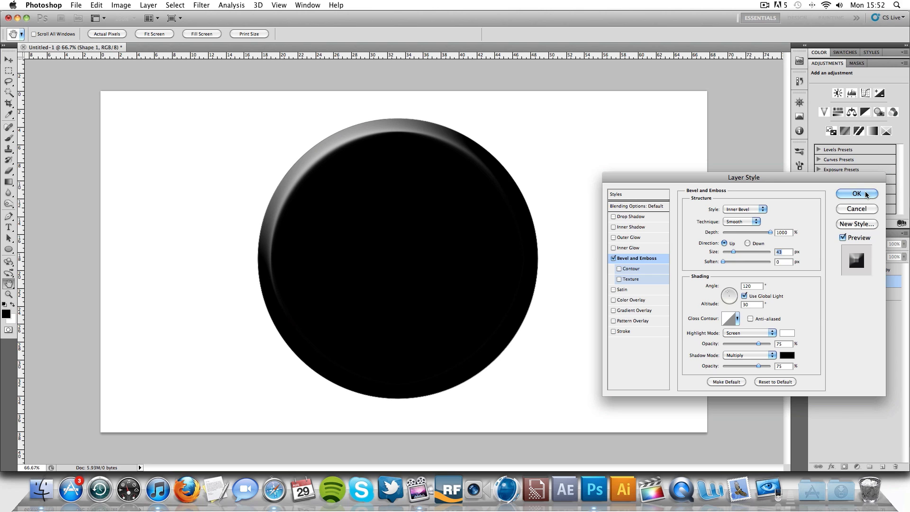
Step: Collapse Shape 1's effect list, then unhide and select Shape 1 copy
left_click(899, 282)
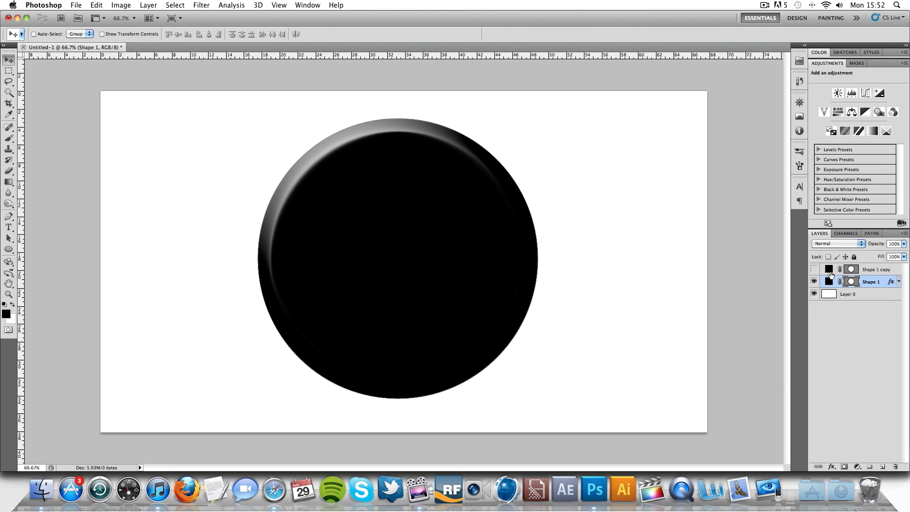
left_click(815, 270)
left_click(881, 270)
Step: Scale Shape 1 copy to about 80% around its centre, then compare with the reference logo
key("super+t")
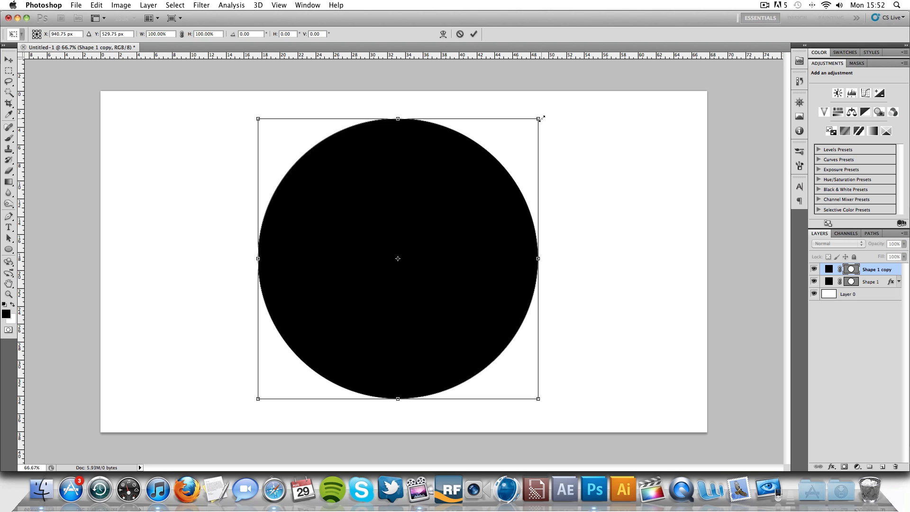
left_click_drag(541, 118, 516, 143)
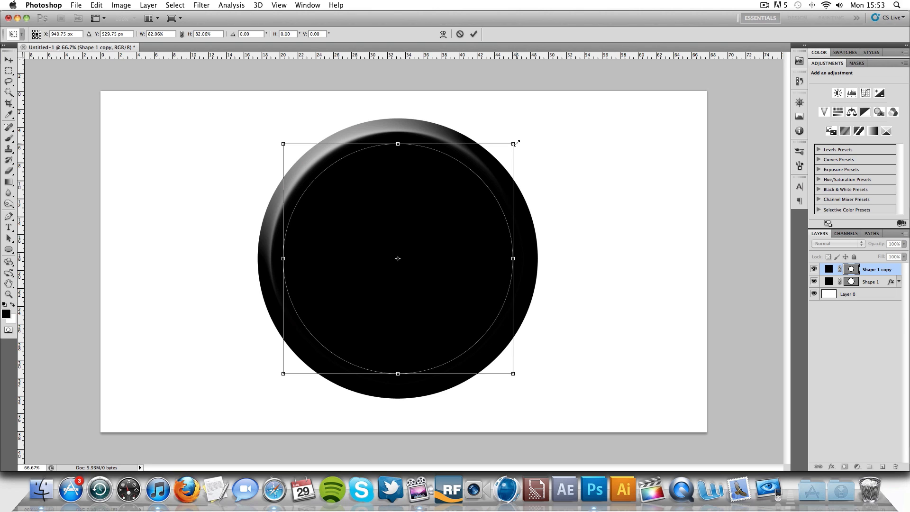
left_click_drag(516, 143, 514, 143)
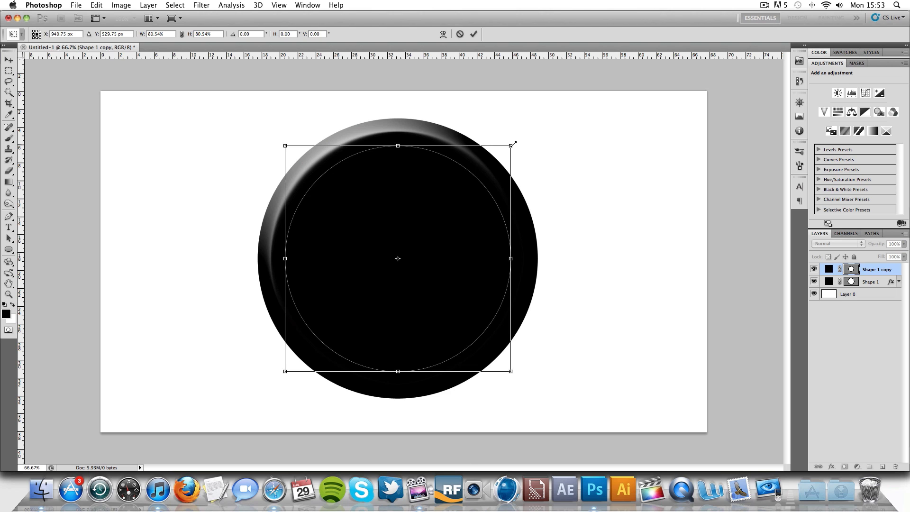
key("super+minus")
left_click(473, 33)
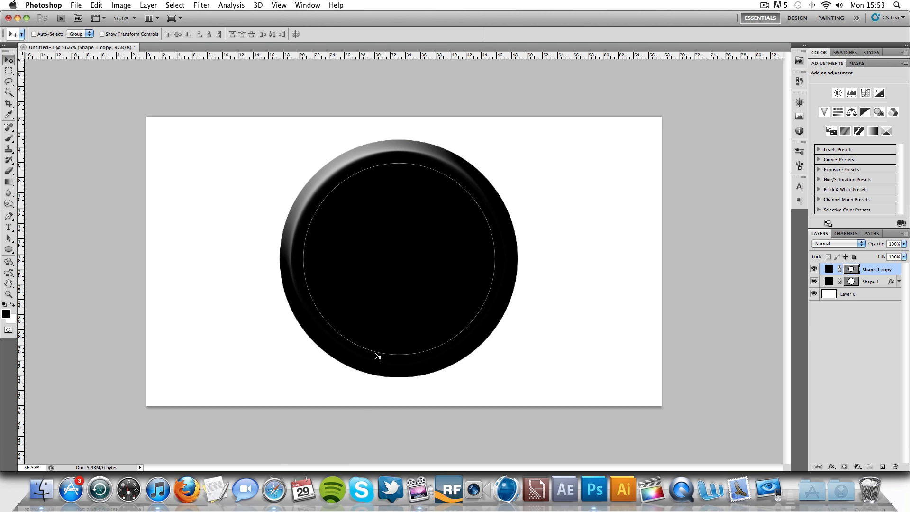
left_click(274, 489)
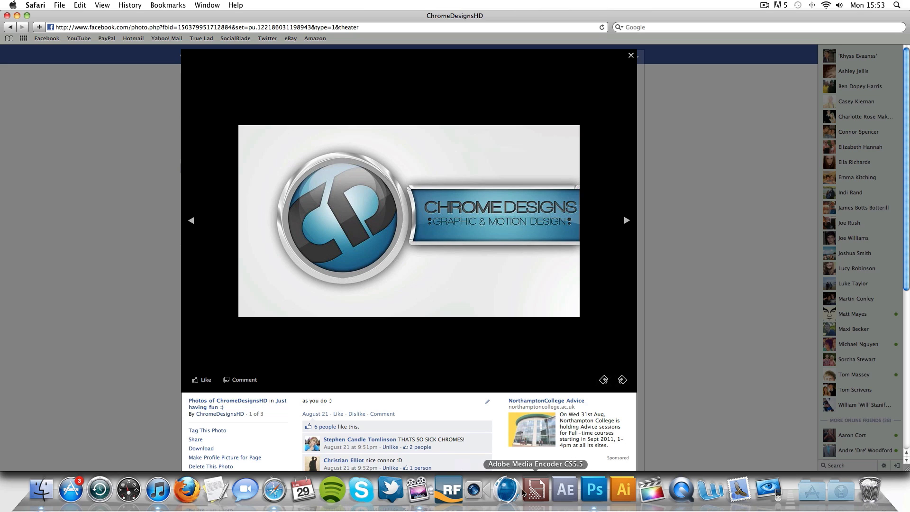
left_click(595, 493)
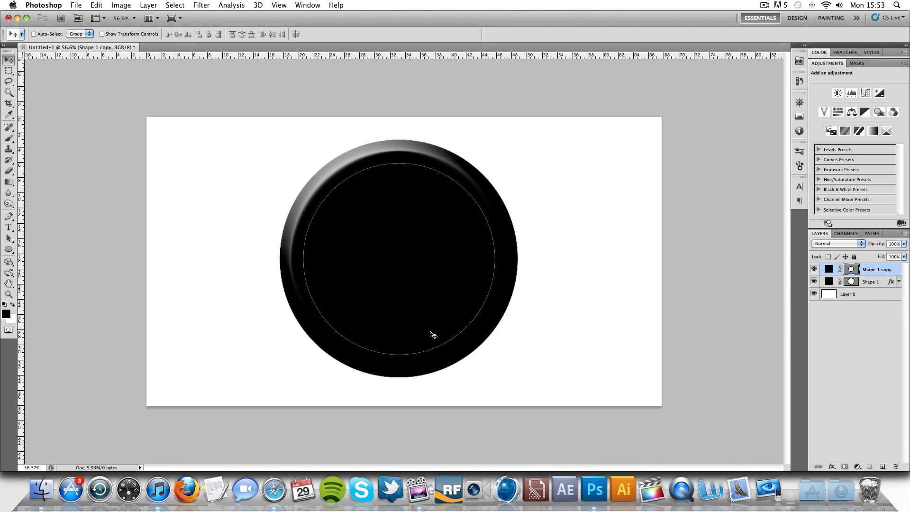
Step: Add a radial Gradient Overlay to Shape 1 copy
double_click(896, 271)
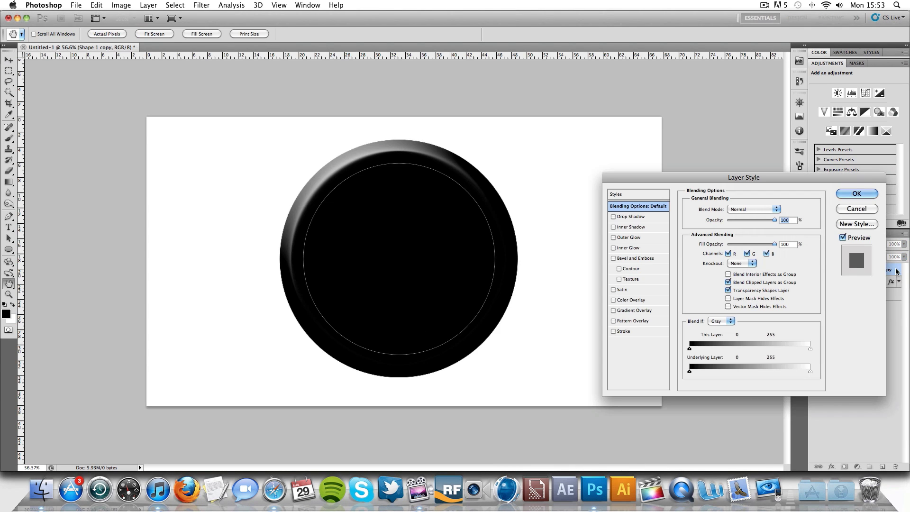
left_click(628, 311)
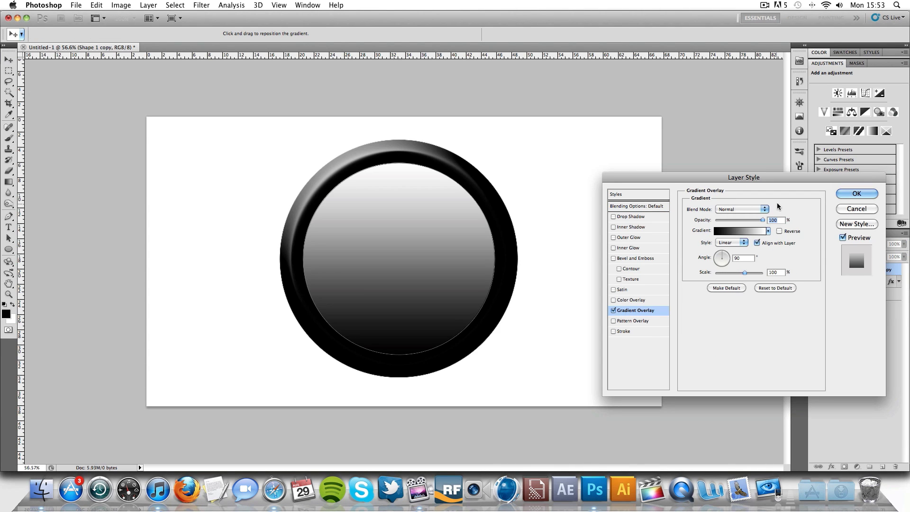
left_click(733, 243)
left_click(732, 244)
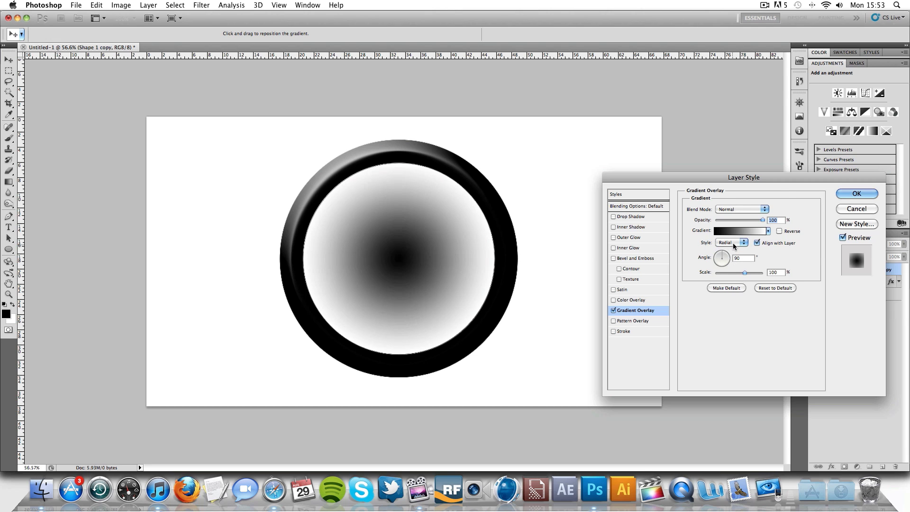
left_click(740, 231)
Step: Set the gradient stops to bright blue 00a2ff at the centre and deep blue 166789 at the edge
double_click(577, 350)
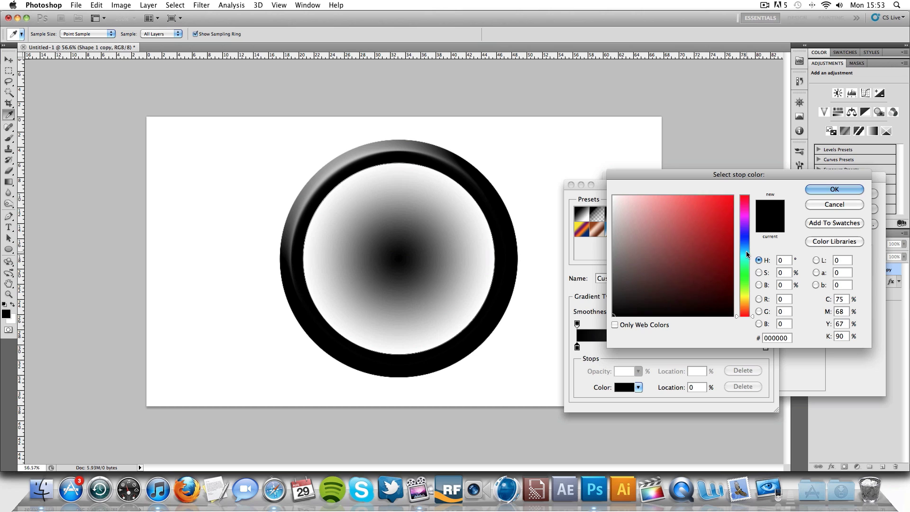
left_click(749, 255)
left_click(719, 217)
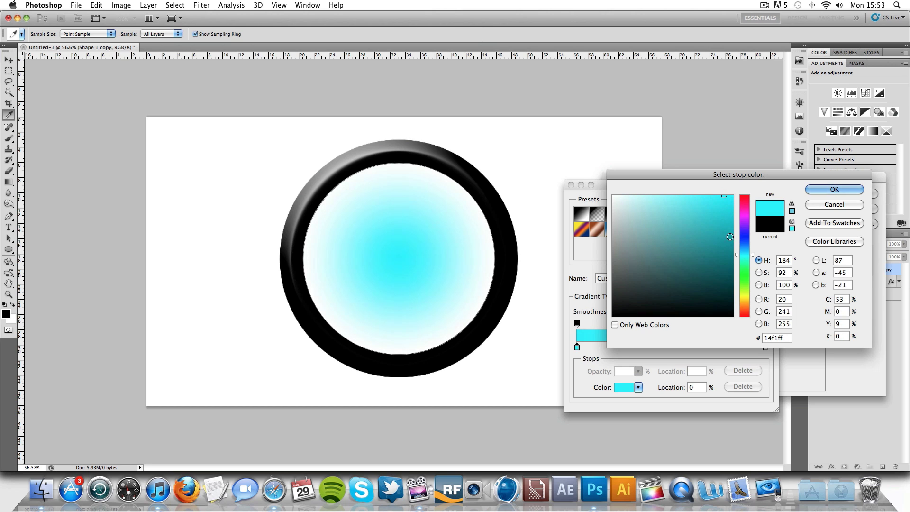
left_click_drag(745, 254, 745, 248)
left_click(734, 203)
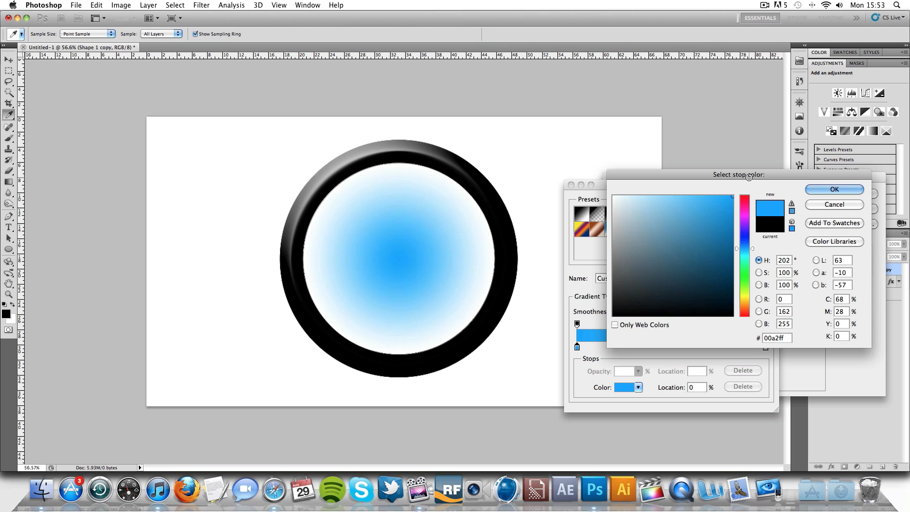
left_click(834, 189)
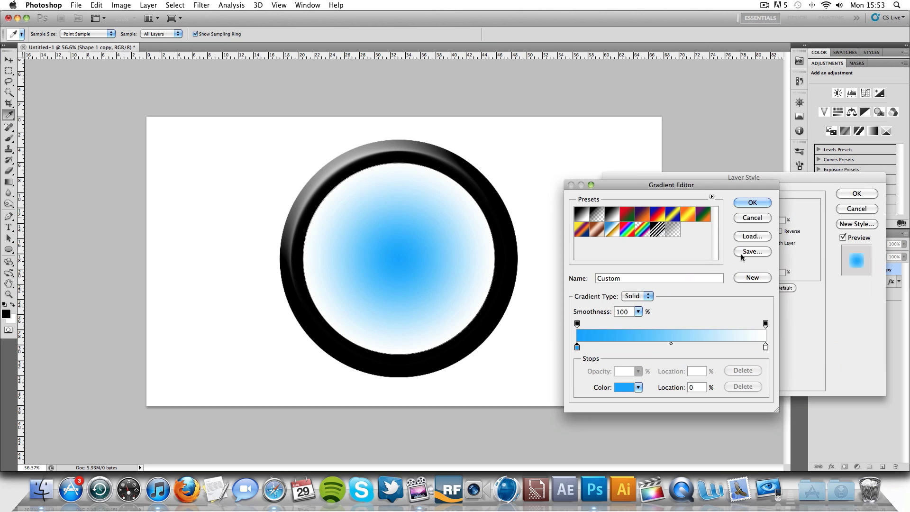
double_click(765, 347)
left_click_drag(705, 253, 714, 251)
left_click(809, 190)
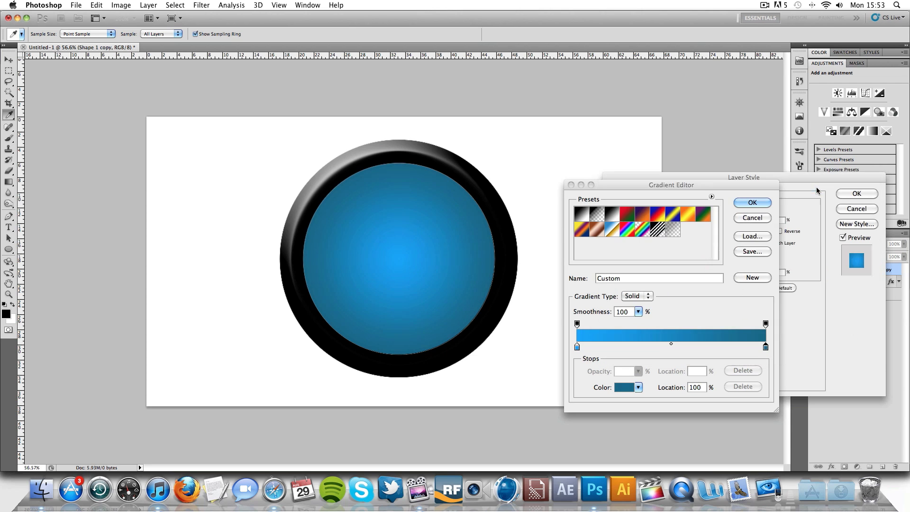
left_click(752, 203)
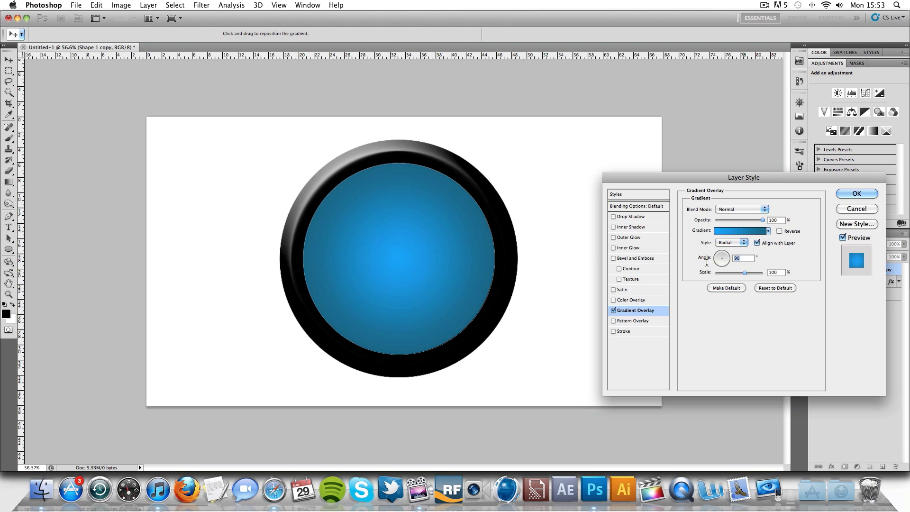
Step: Set the gradient angle to 0° and scale to 113%, then apply the layer style
left_click(726, 258)
left_click_drag(745, 273, 749, 273)
left_click(844, 196)
left_click(886, 318)
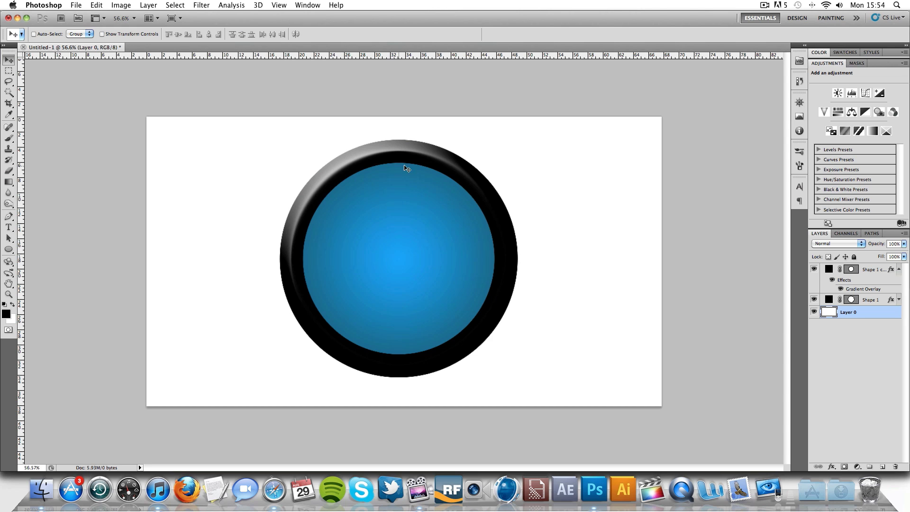
Step: Give the Shape 1 ring a white Color Overlay
left_click(899, 269)
left_click(883, 282)
key("h")
double_click(885, 282)
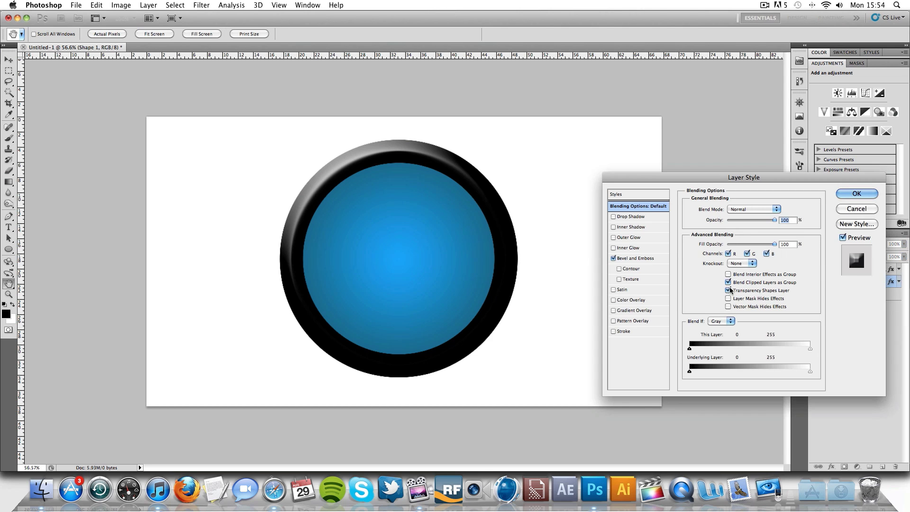
left_click(614, 300)
left_click(619, 300)
left_click(772, 210)
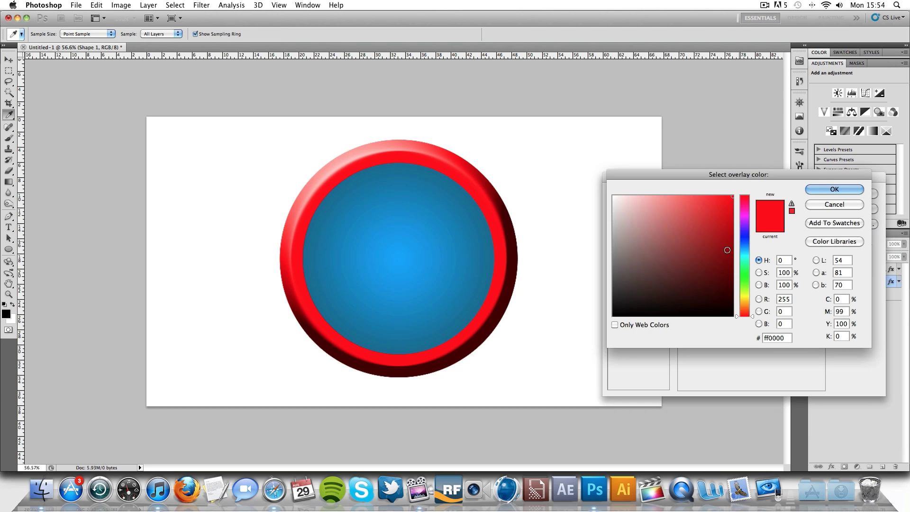
left_click(636, 152)
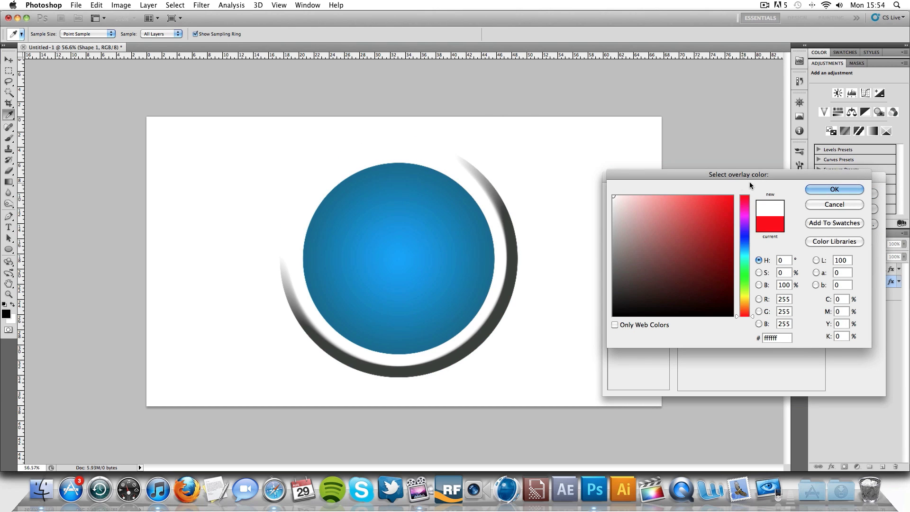
left_click(835, 189)
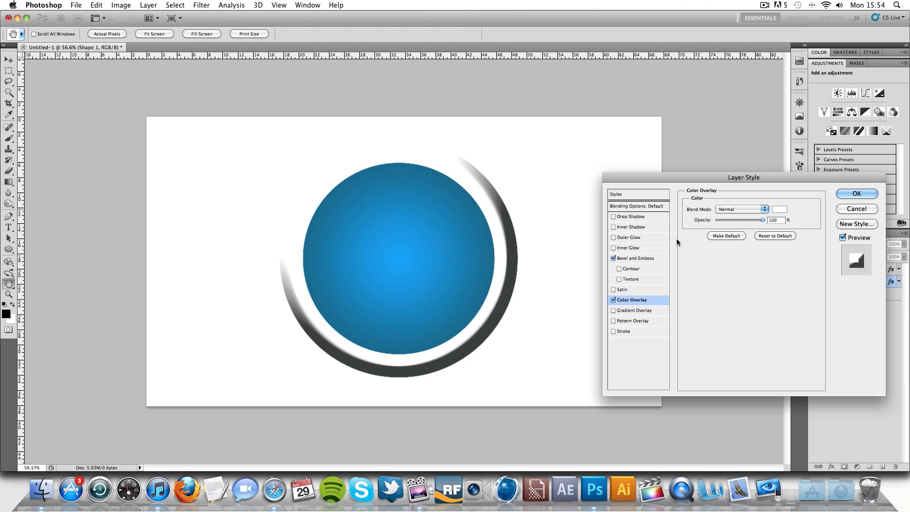
Step: Add a black, Normal-mode Outer Glow of 27 px to the ring
left_click(624, 237)
left_click(742, 209)
left_click(738, 147)
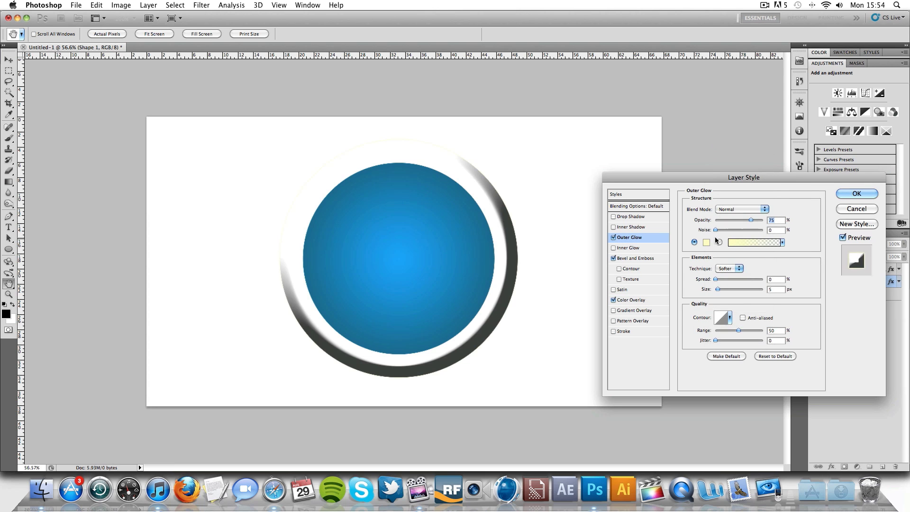
left_click(706, 243)
left_click(618, 317)
left_click(828, 188)
left_click_drag(718, 289, 724, 291)
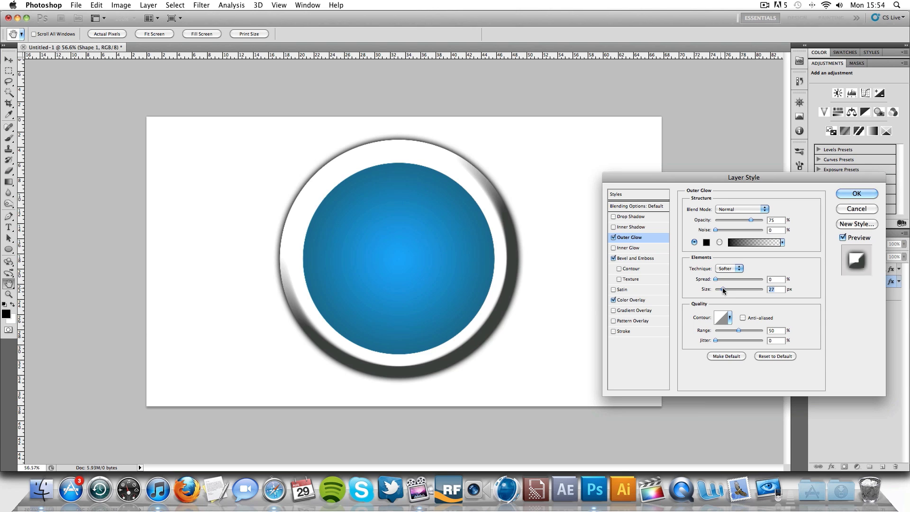
Step: Add a Drop Shadow with distance 2, size 79 and 50% opacity
left_click(631, 217)
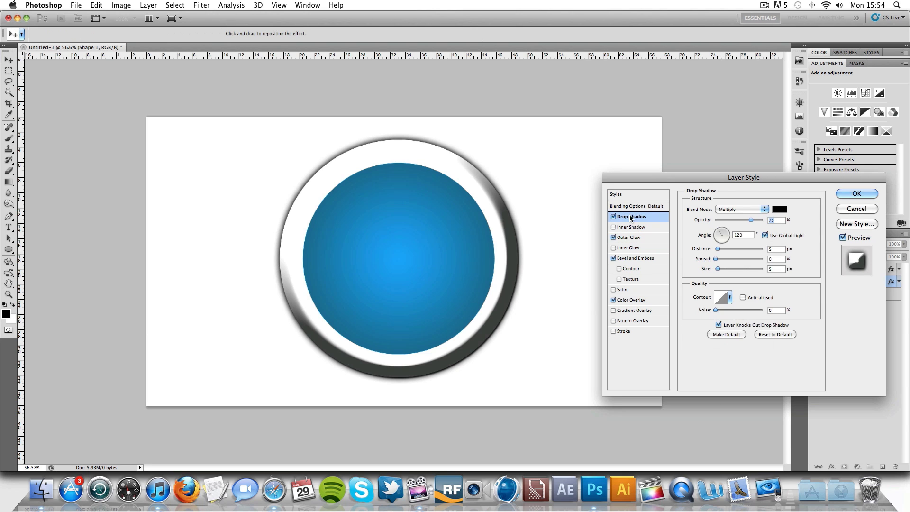
left_click_drag(718, 249, 732, 271)
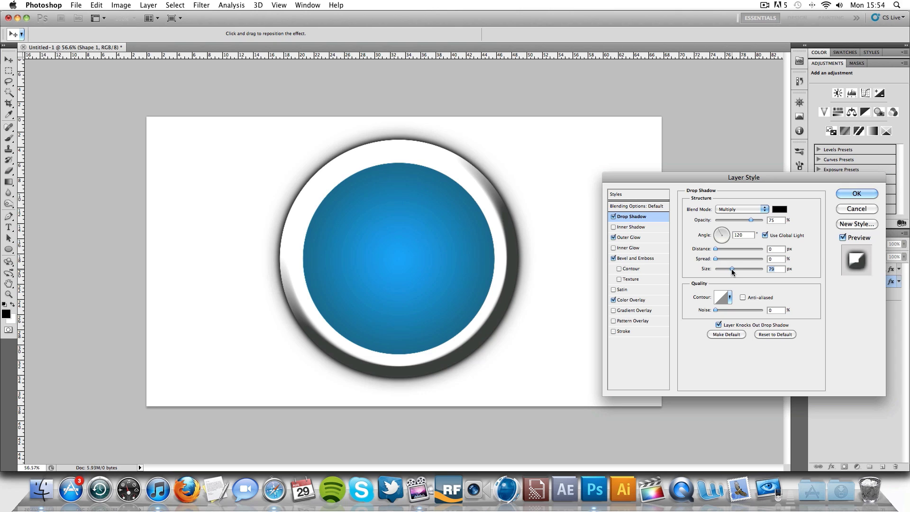
left_click(777, 250)
type("2")
left_click(753, 221)
type("50")
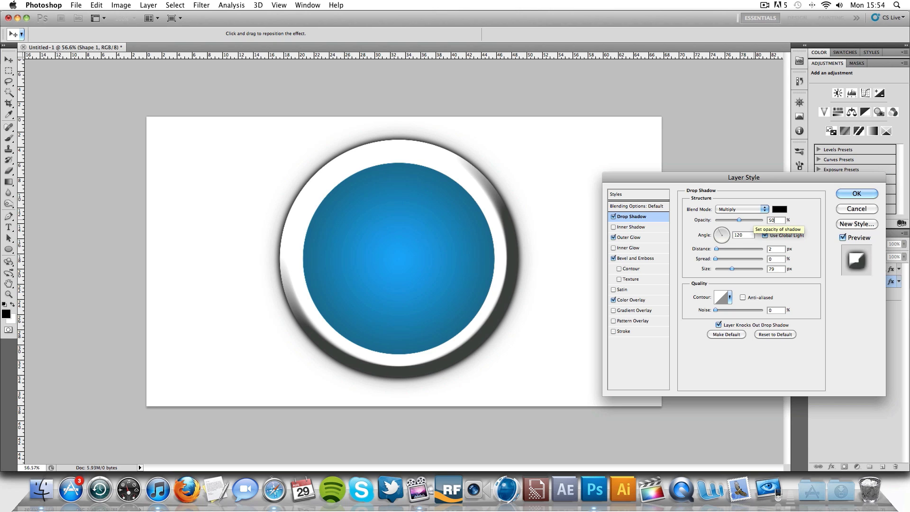
left_click(654, 258)
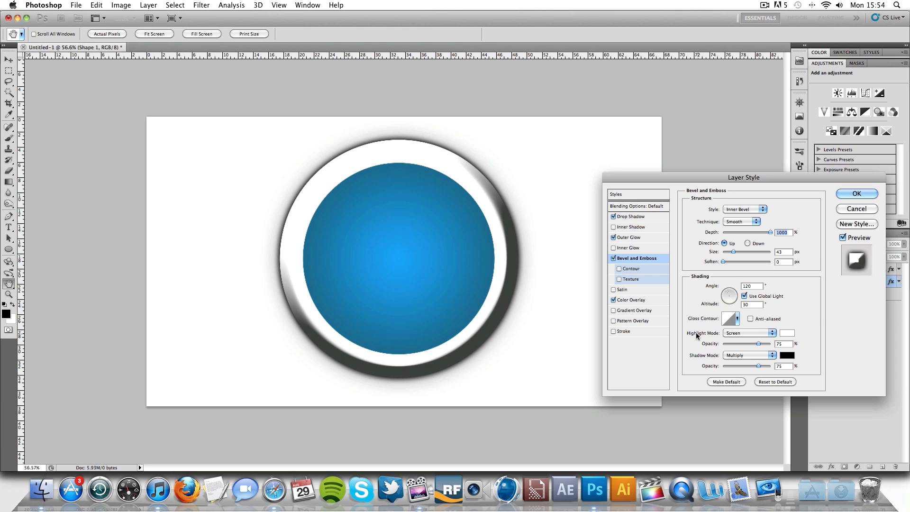
Step: Apply the Ring - Double gloss contour to the ring's bevel
left_click(738, 319)
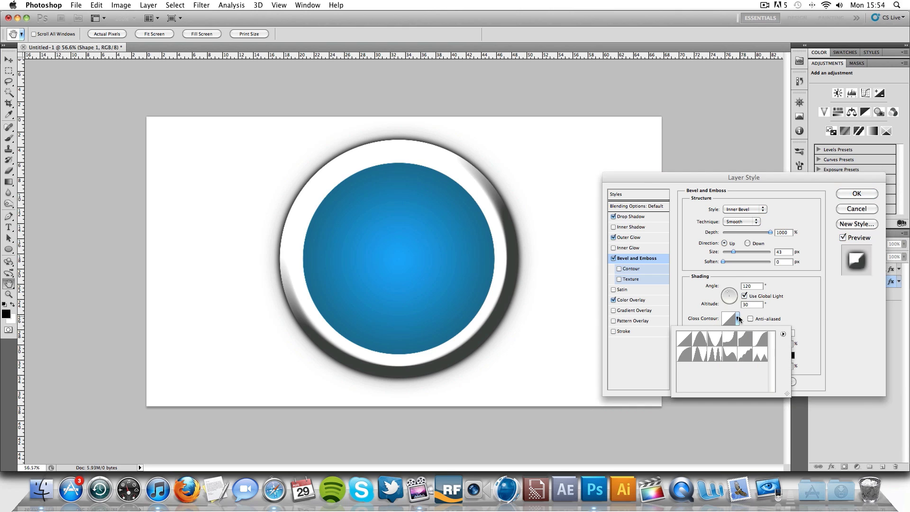
left_click(716, 359)
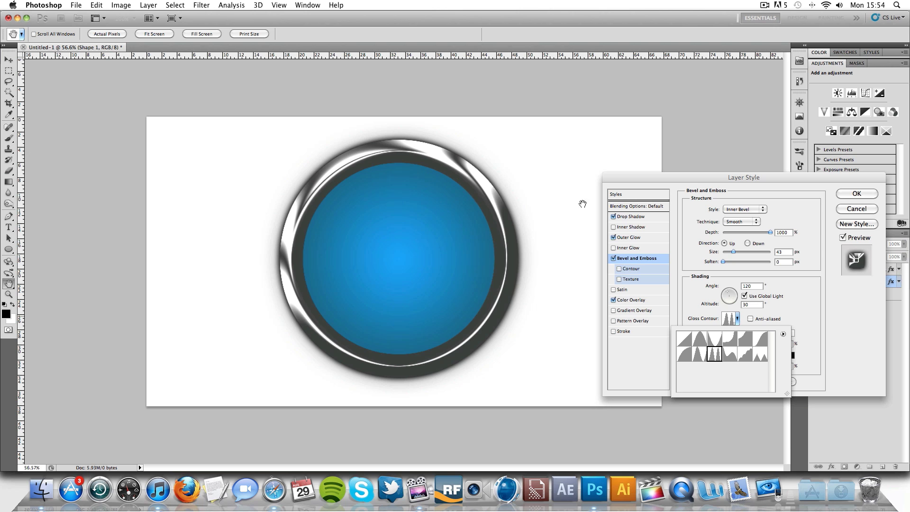
left_click(859, 302)
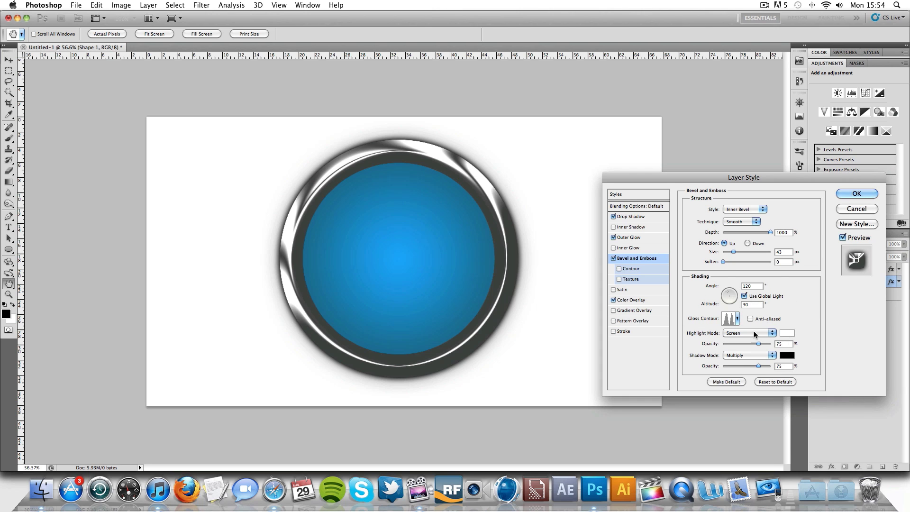
Step: Set both the bevel Highlight and Shadow modes to Normal
left_click(743, 332)
left_click(739, 343)
left_click(738, 355)
left_click(737, 332)
left_click(735, 333)
left_click(736, 334)
left_click(787, 333)
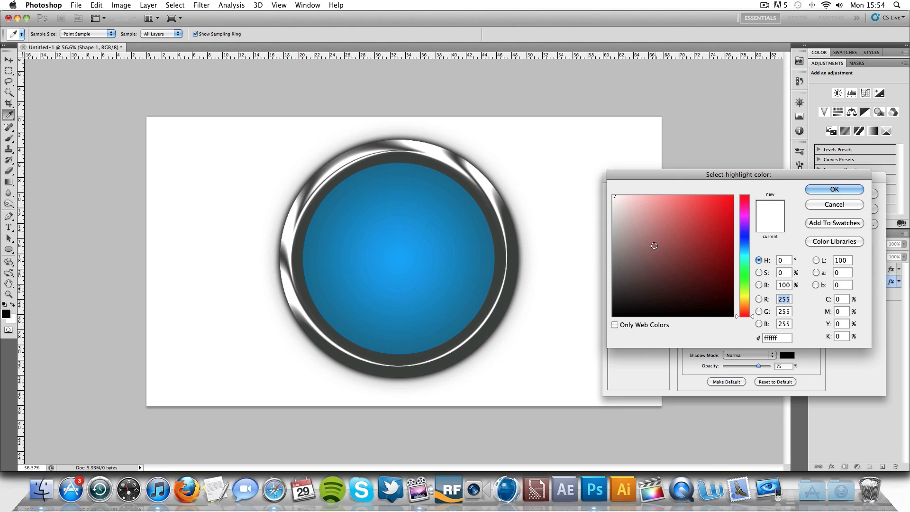
Step: Pick a grey bevel highlight colour and a light grey bevel shadow colour
left_click(565, 276)
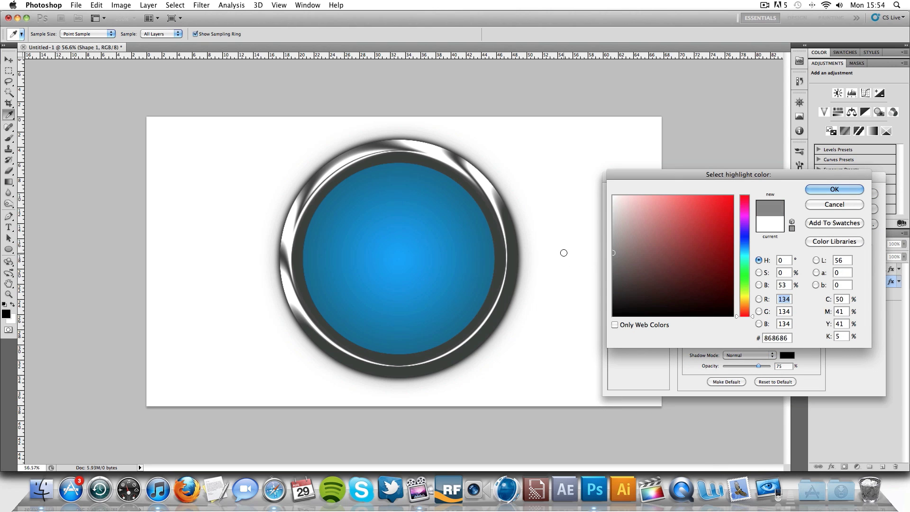
left_click(844, 192)
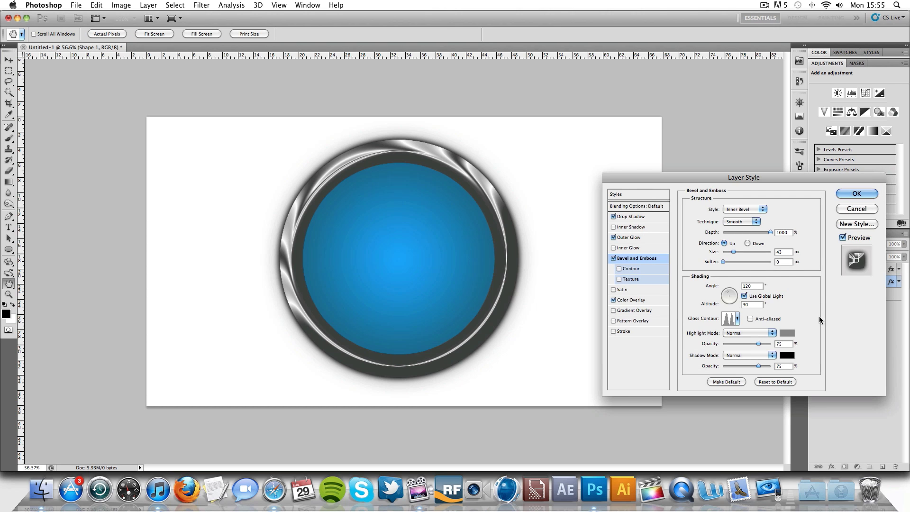
left_click(787, 355)
left_click(599, 236)
left_click_drag(599, 236, 599, 222)
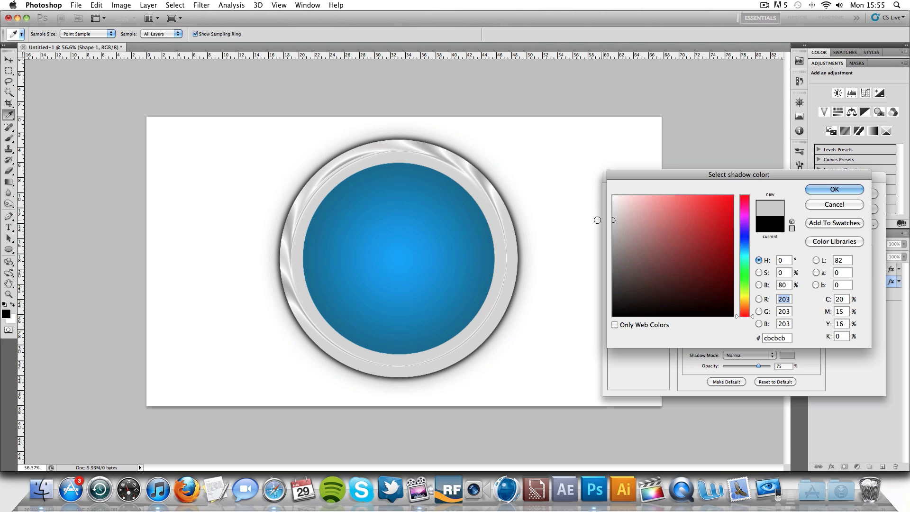
left_click_drag(625, 220, 610, 216)
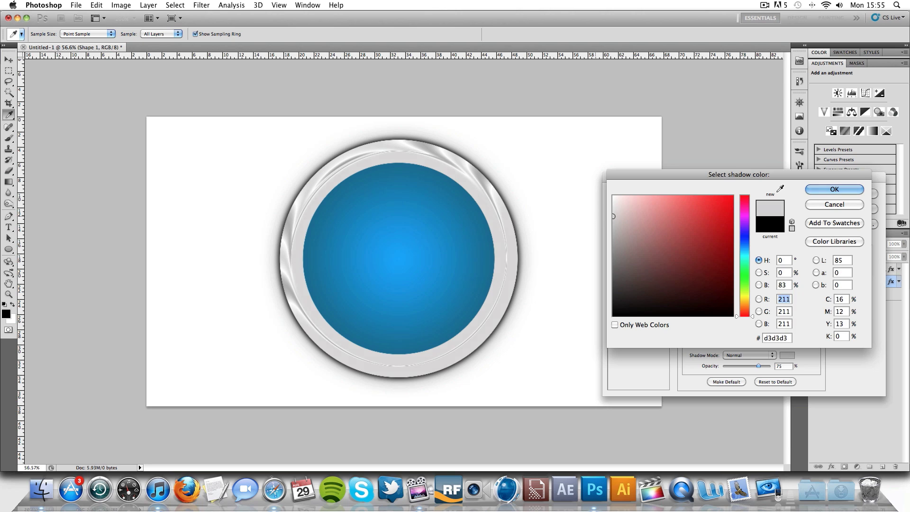
left_click(851, 187)
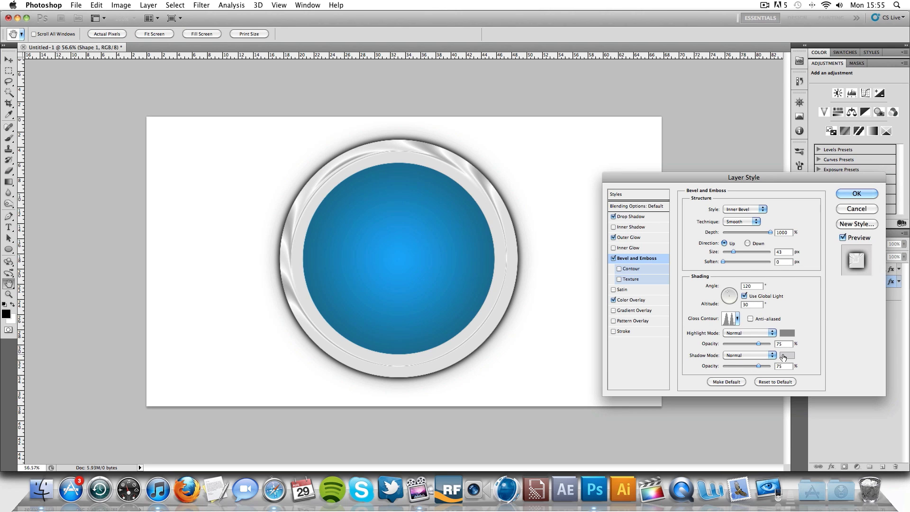
Step: Light the bevel from an 85° angle at 26° altitude
double_click(747, 286)
type("8180")
key("BackSpace")
key("BackSpace")
key("BackSpace")
key("BackSpace")
type("180")
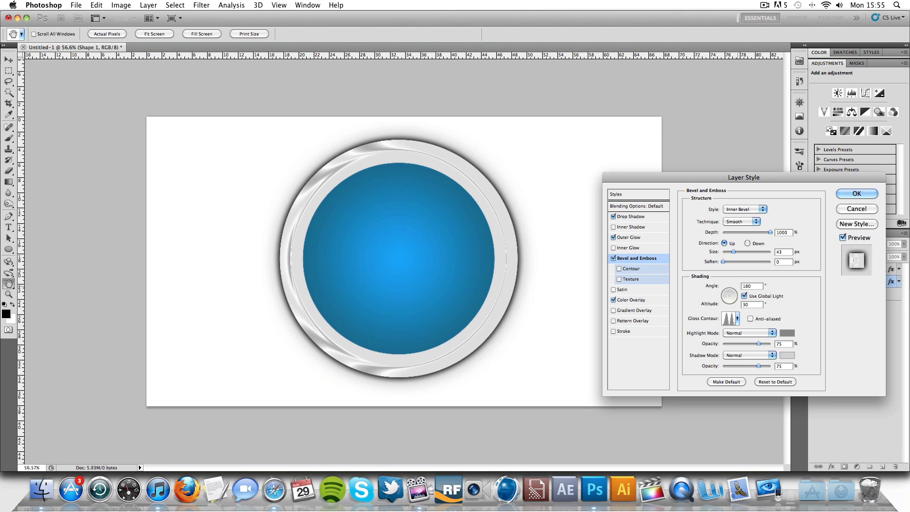
left_click(724, 297)
left_click(730, 292)
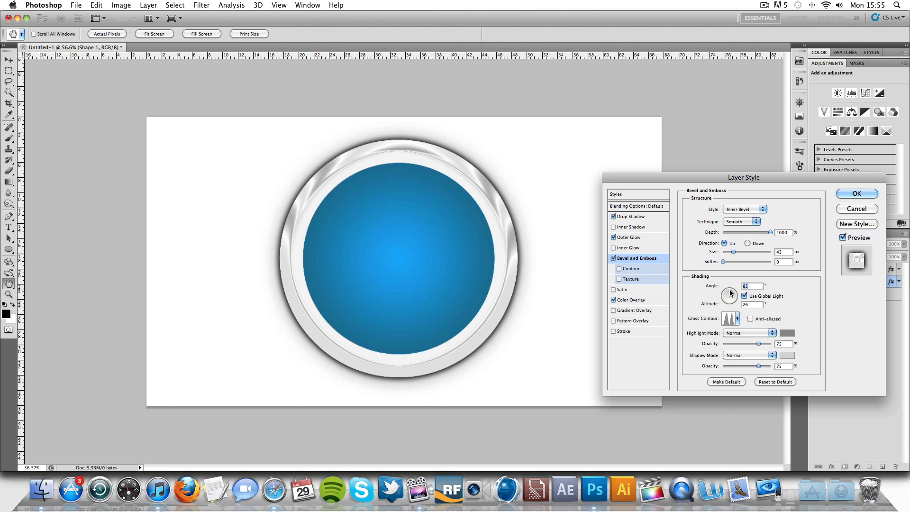
Step: Refine the bevel colours to a near-white efefef shadow and dark grey 4c4c4c highlight
left_click(786, 356)
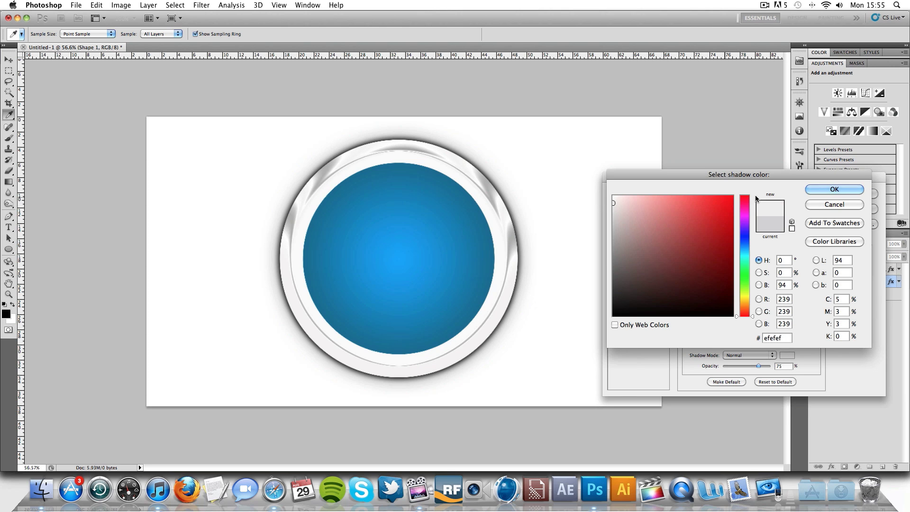
left_click(809, 191)
left_click(789, 334)
left_click_drag(583, 250, 571, 278)
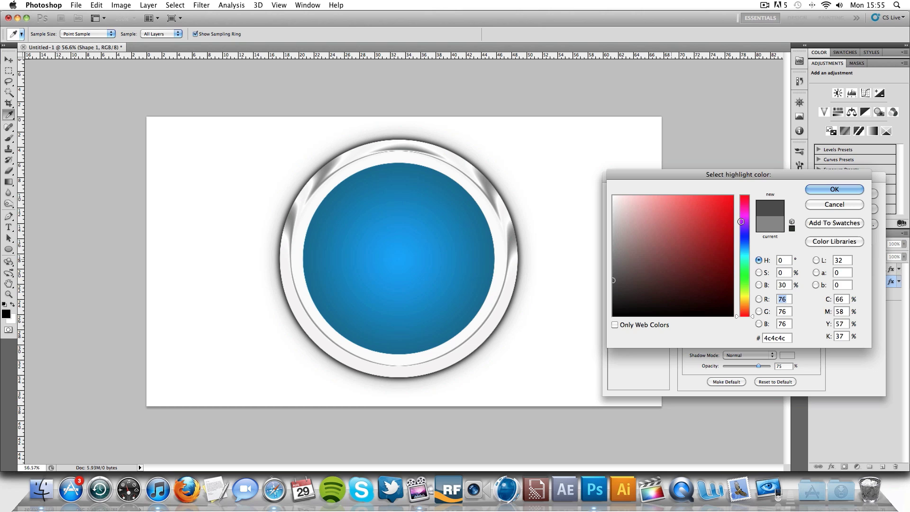
left_click(834, 189)
Step: Lower the ring's white Color Overlay opacity to 64% and apply the layer style
left_click(632, 300)
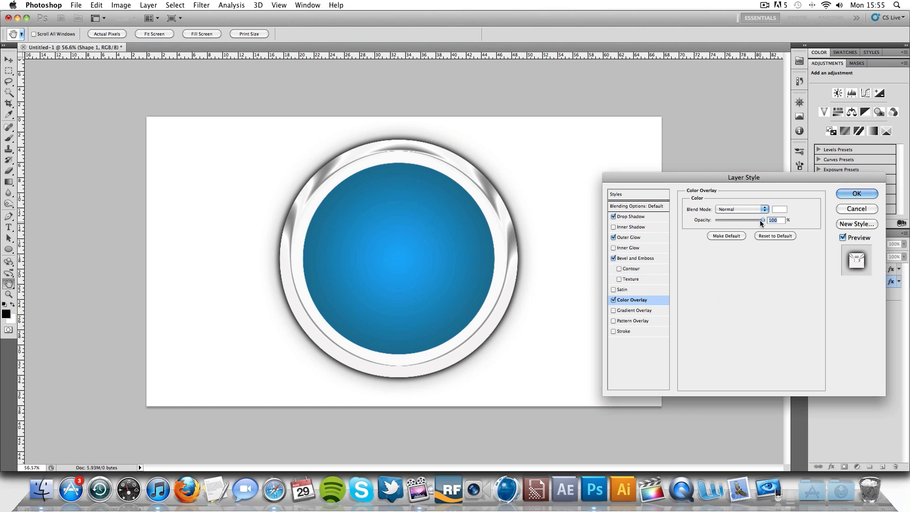
left_click_drag(760, 220, 748, 221)
left_click(850, 194)
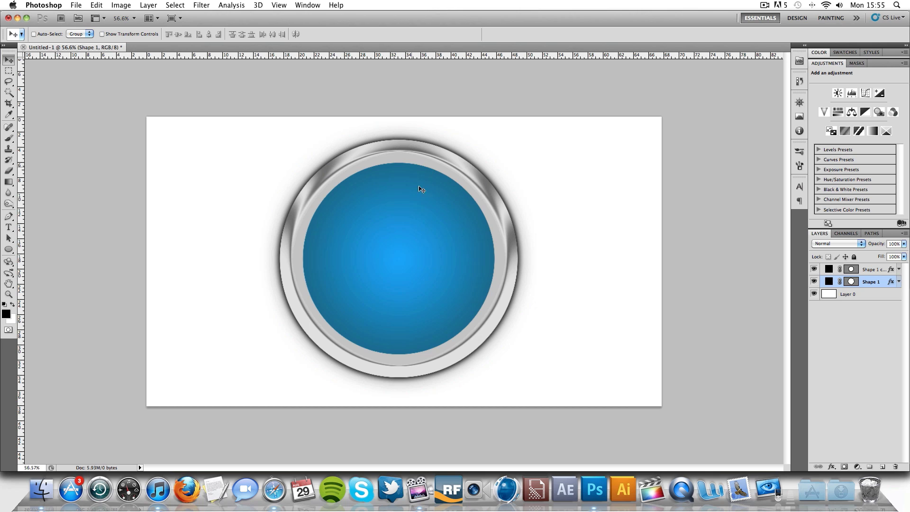
Step: Add a new empty layer above Shape 1 copy, start text left of the orb, and view the reference
left_click(873, 268)
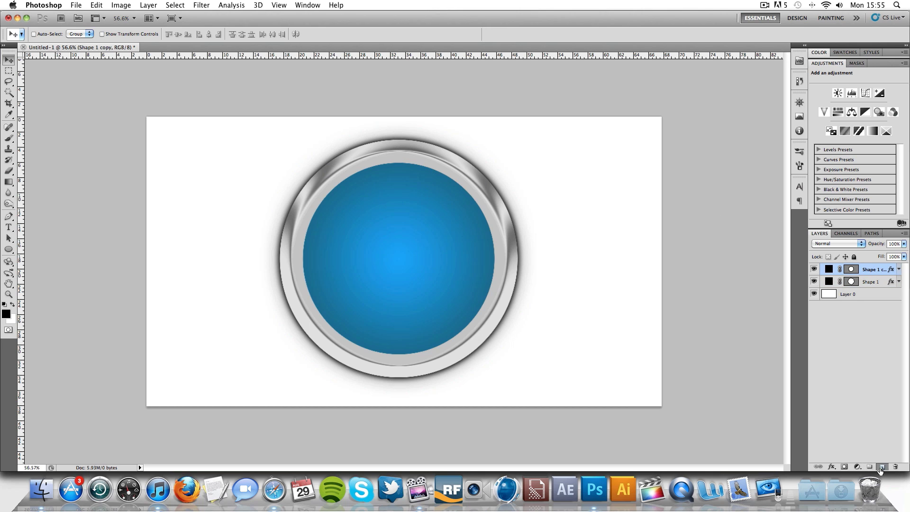
left_click(883, 467)
left_click(8, 228)
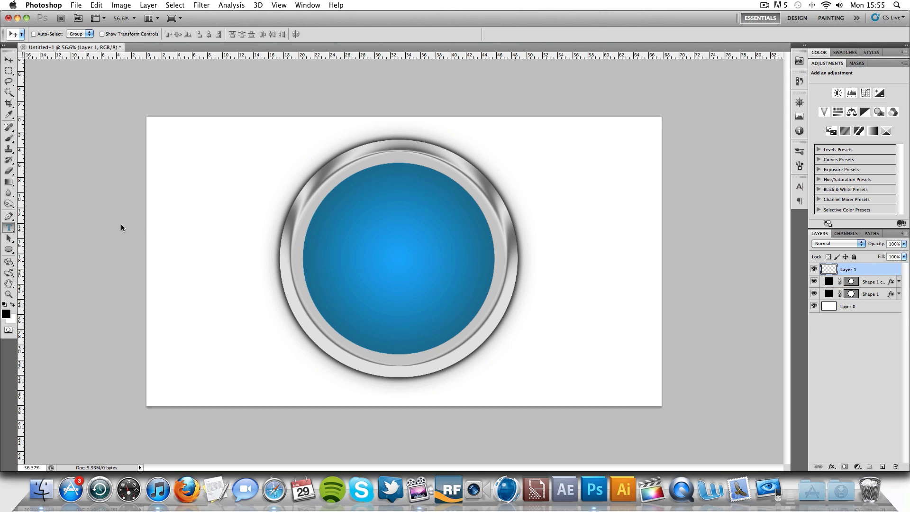
left_click(234, 245)
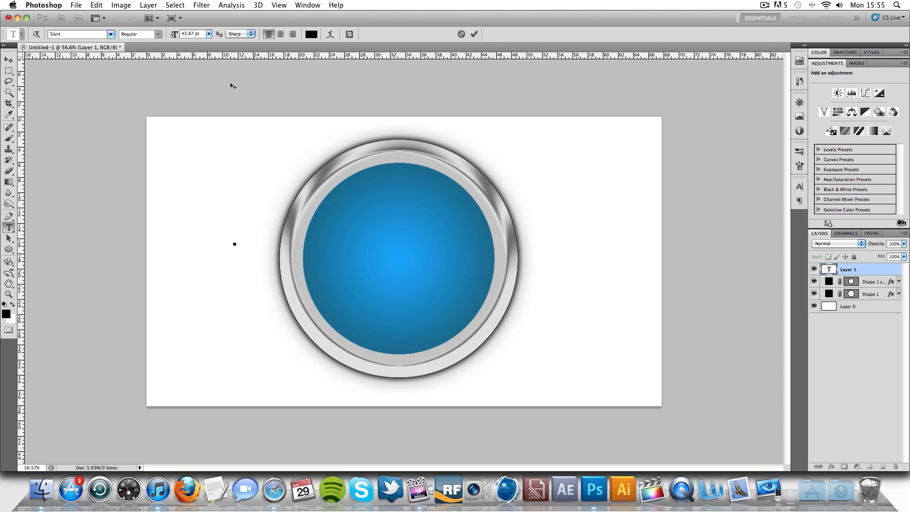
left_click(274, 490)
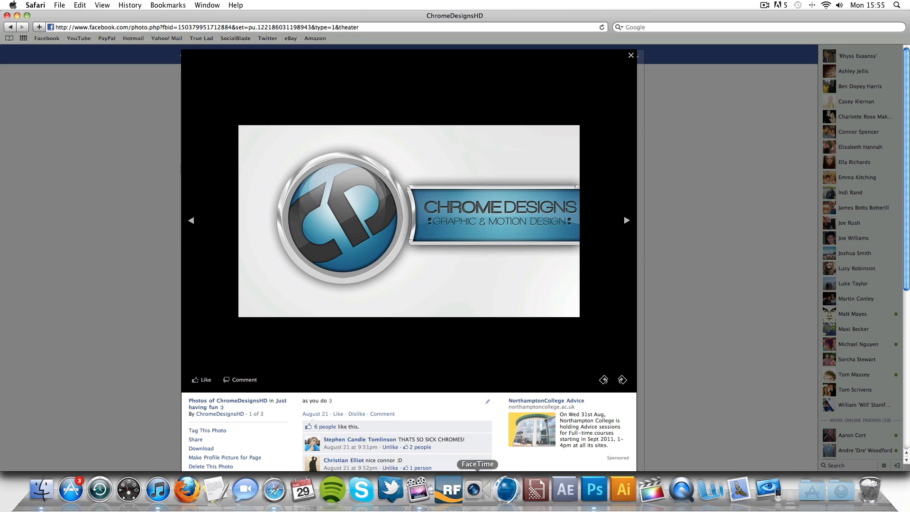
Step: Type black 'CD' lettering and scale it up large over the orb
left_click(602, 489)
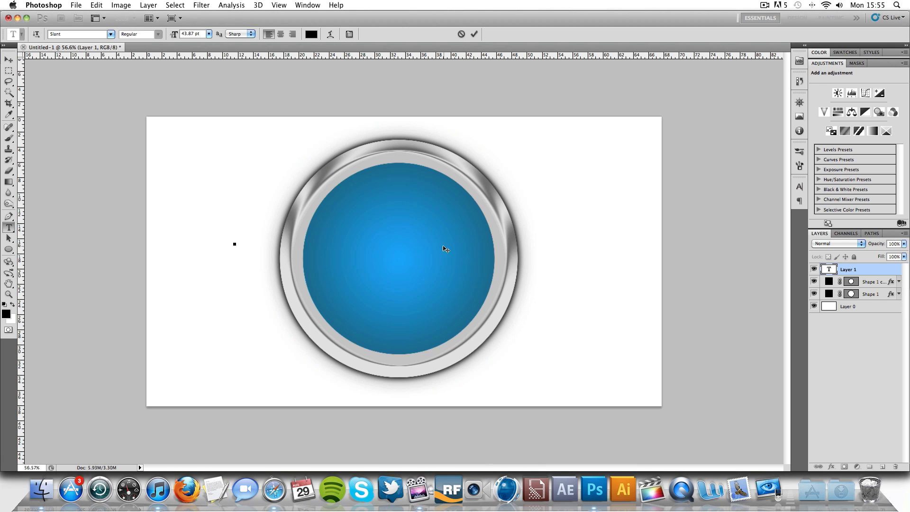
type("CD")
key("super+a")
left_click(476, 33)
key("super+t")
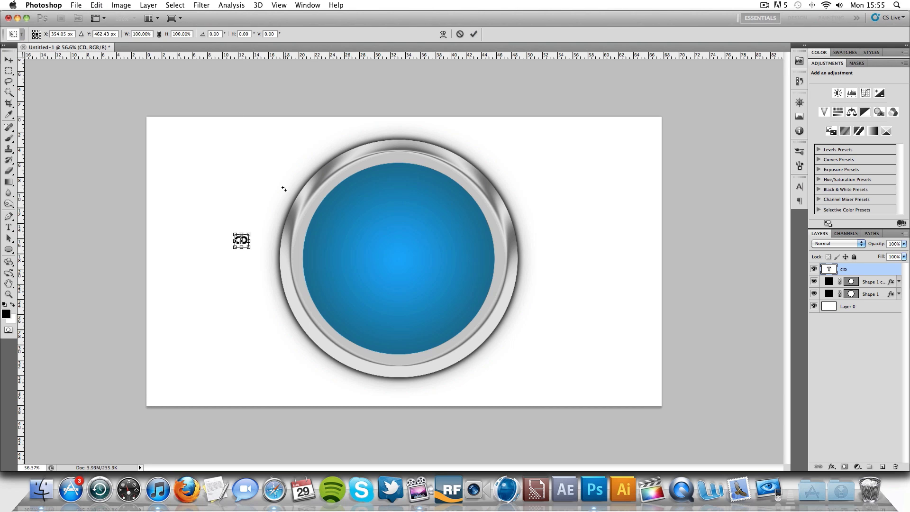
left_click_drag(250, 233, 335, 156)
left_click_drag(285, 246, 429, 257)
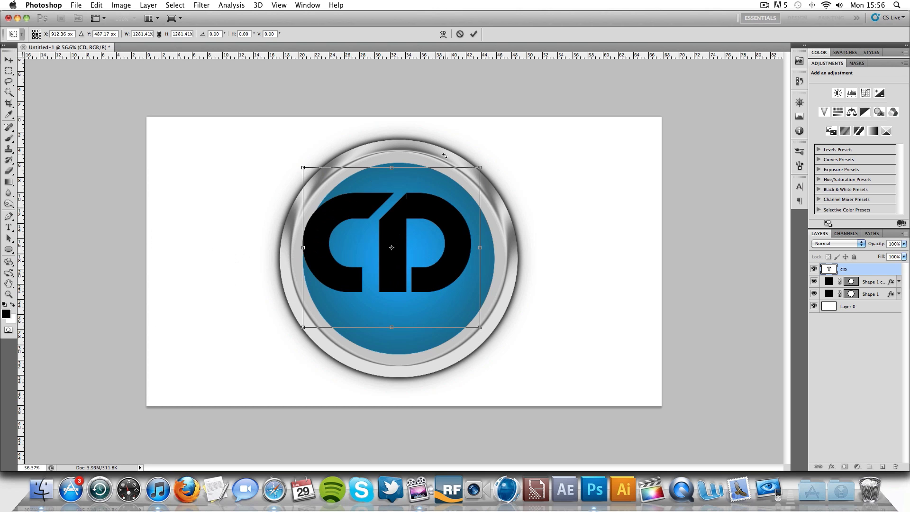
left_click_drag(478, 168, 481, 112)
left_click(473, 34)
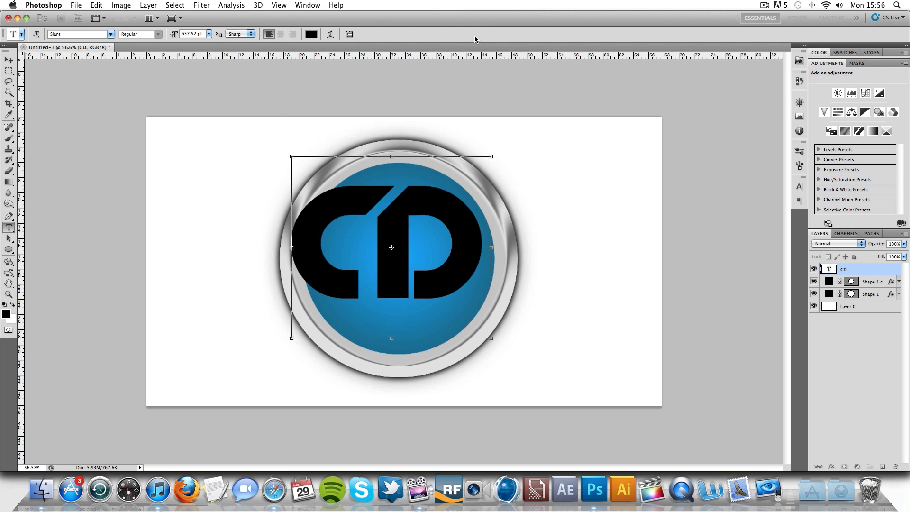
Step: Rotate the CD lettering about -30.5°, then resize and position it across the orb
key("super+t")
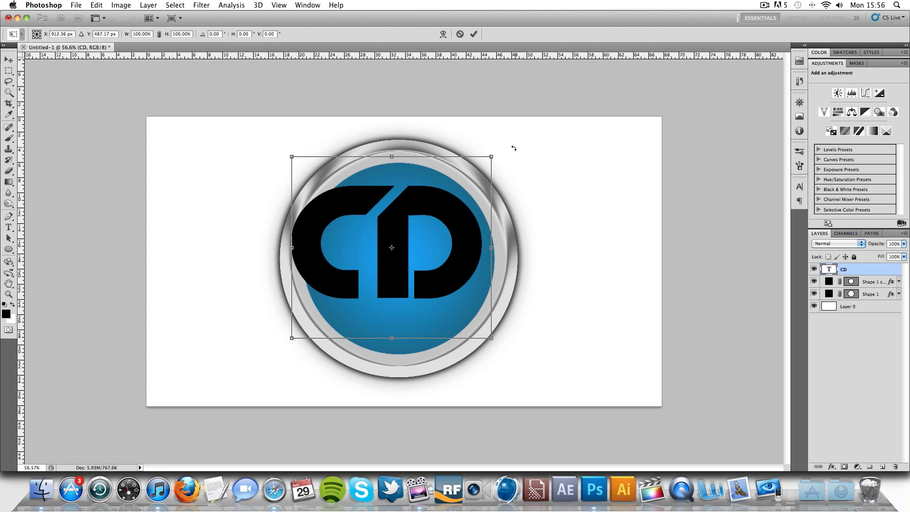
left_click_drag(514, 148, 455, 82)
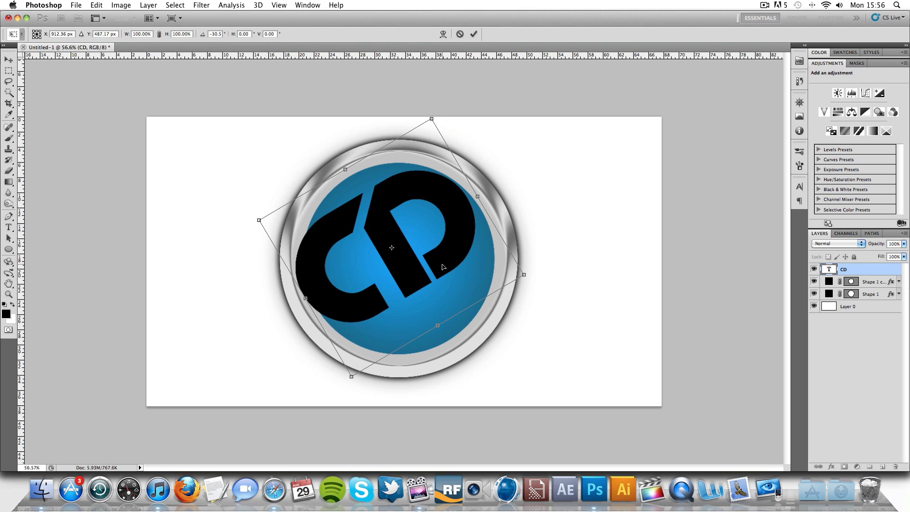
left_click_drag(443, 267, 446, 279)
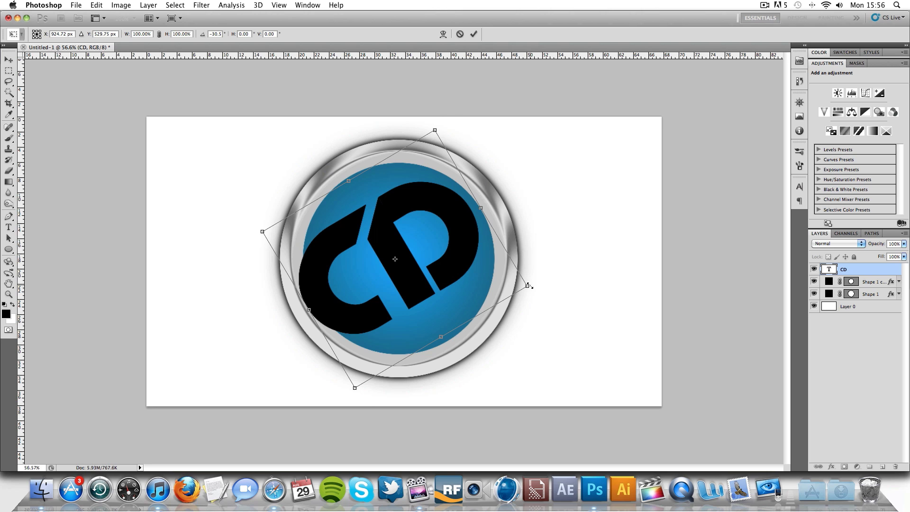
left_click_drag(527, 285, 562, 292)
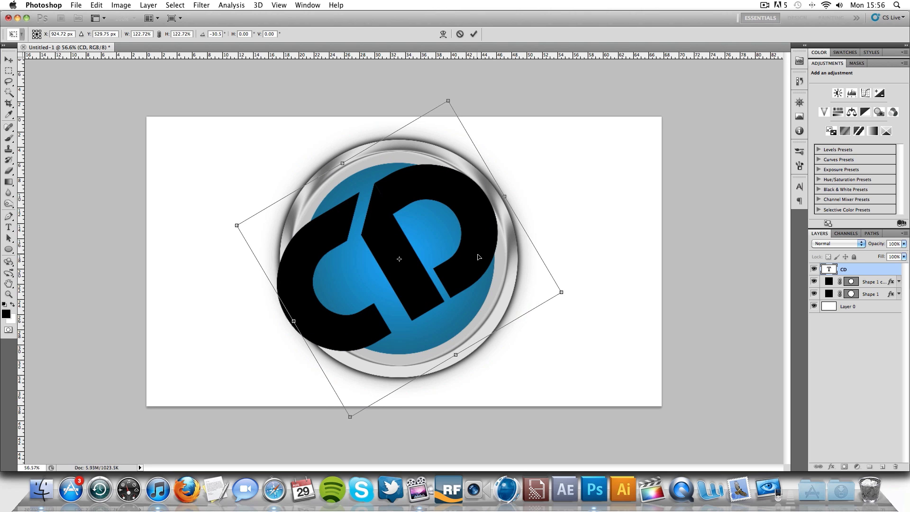
left_click_drag(449, 101, 446, 110)
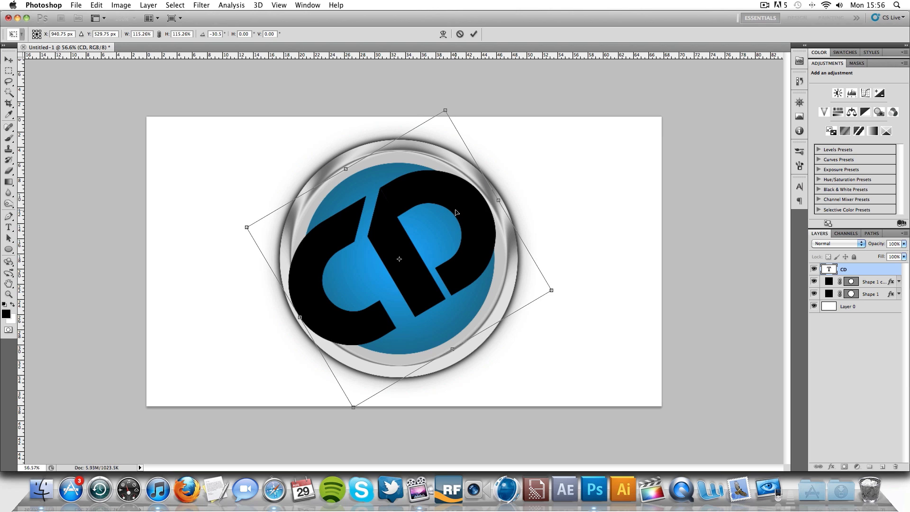
left_click_drag(457, 213, 458, 211)
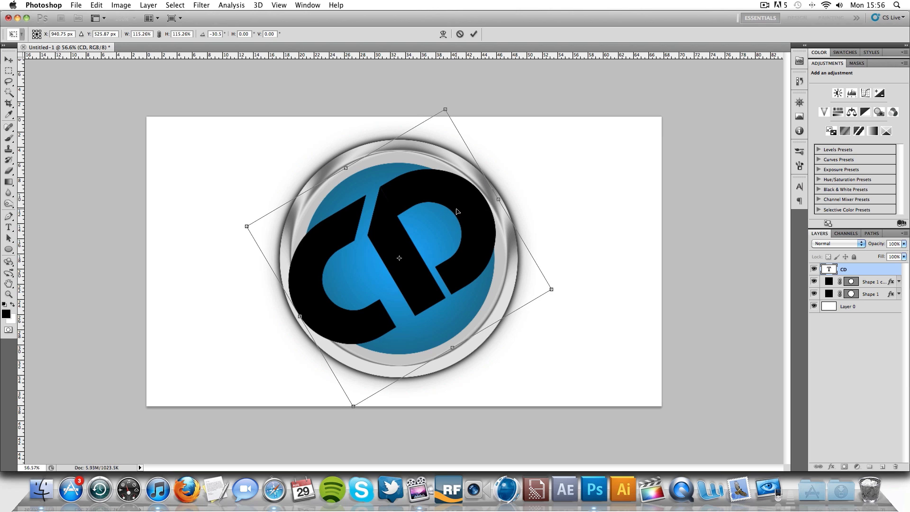
left_click(474, 33)
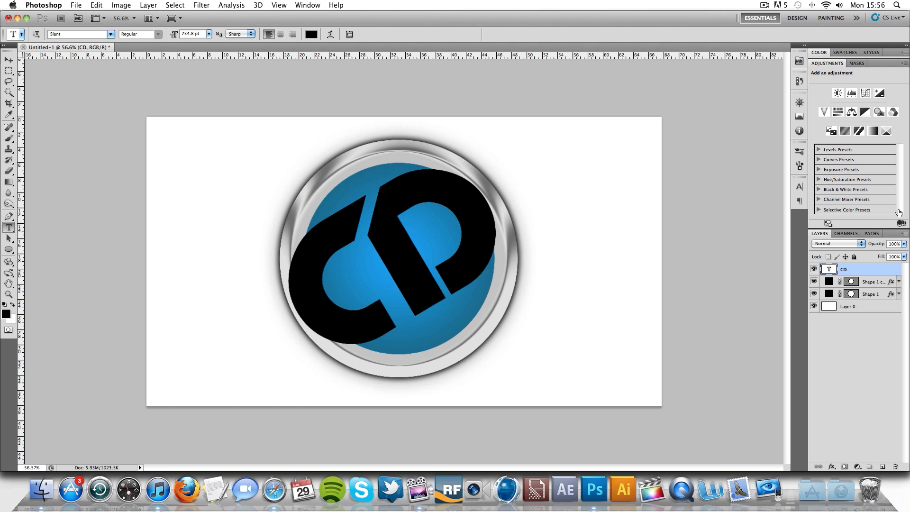
Step: Rasterize the CD text and load the inner blue circle (Shape 1 copy) as a selection
right_click(881, 274)
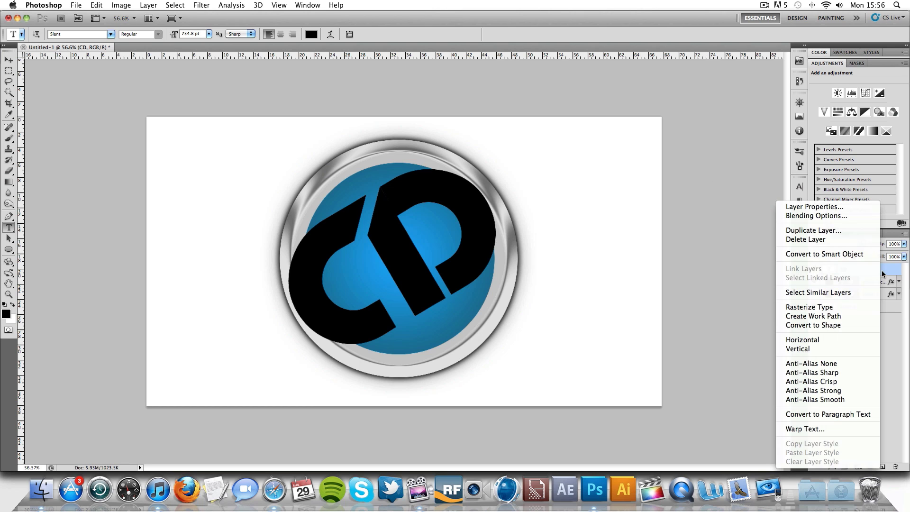
left_click(838, 307)
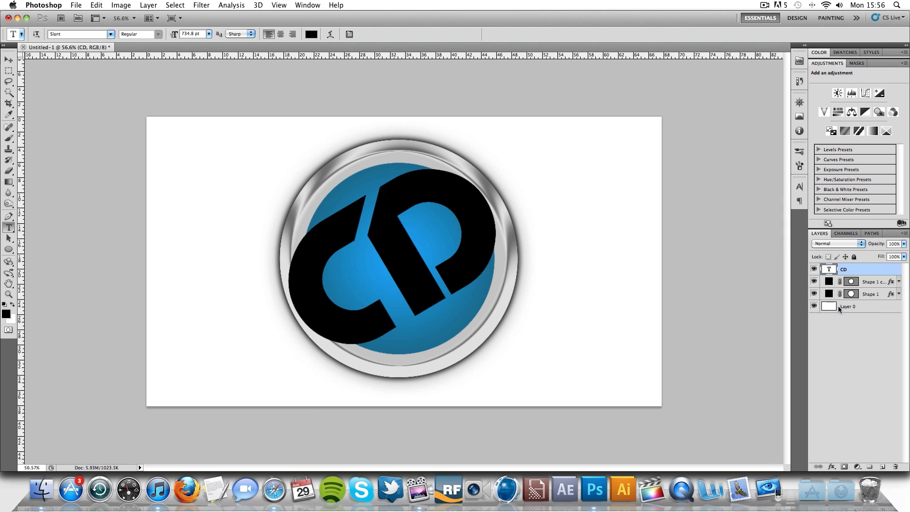
left_click(877, 283)
left_click(880, 295)
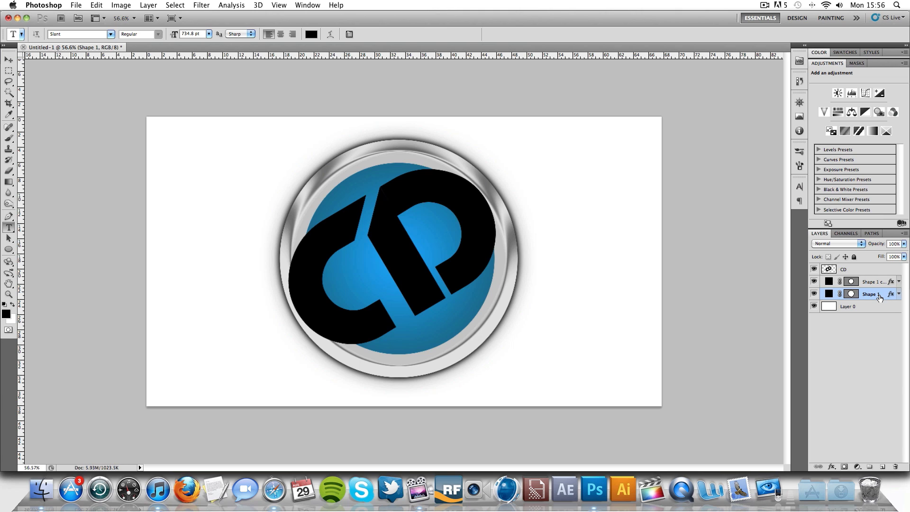
left_click(876, 282)
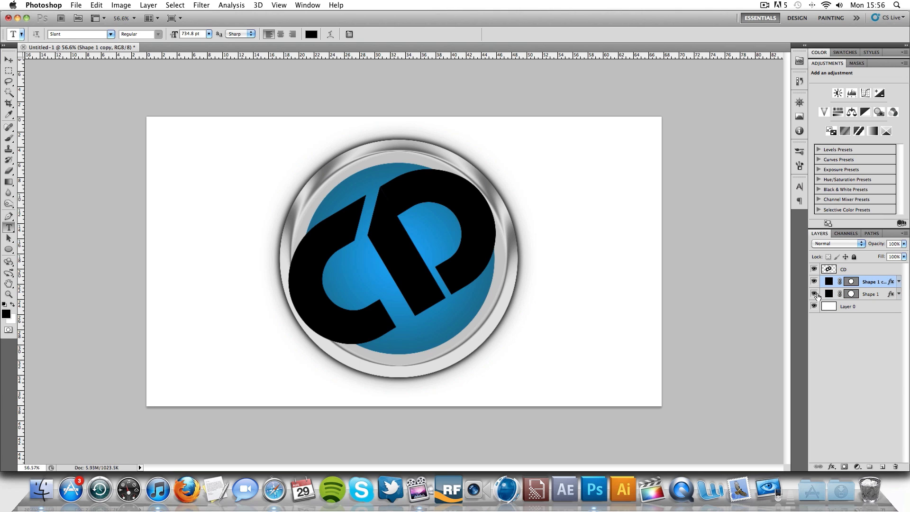
left_click(814, 282)
left_click(814, 282)
left_click(853, 282)
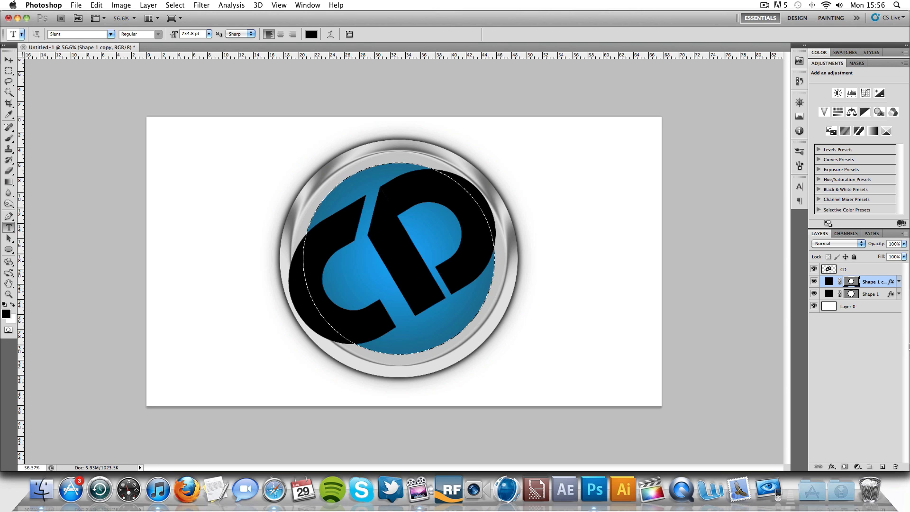
Step: Invert the selection, delete the CD lettering outside the circle, and deselect
key("super+shift+i")
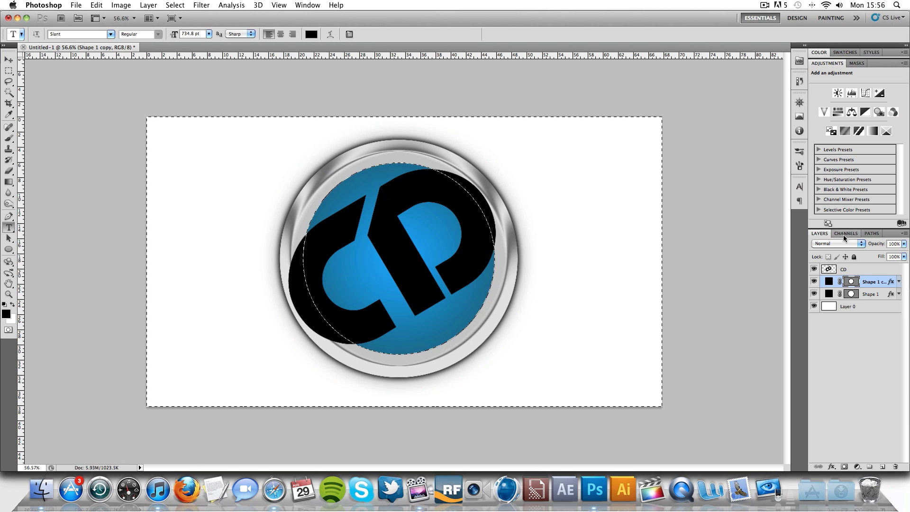
left_click(860, 272)
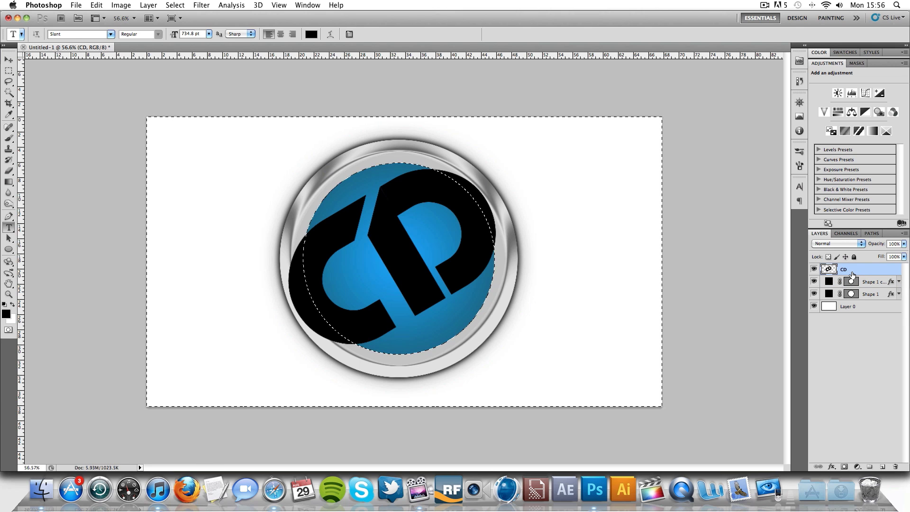
key("Delete")
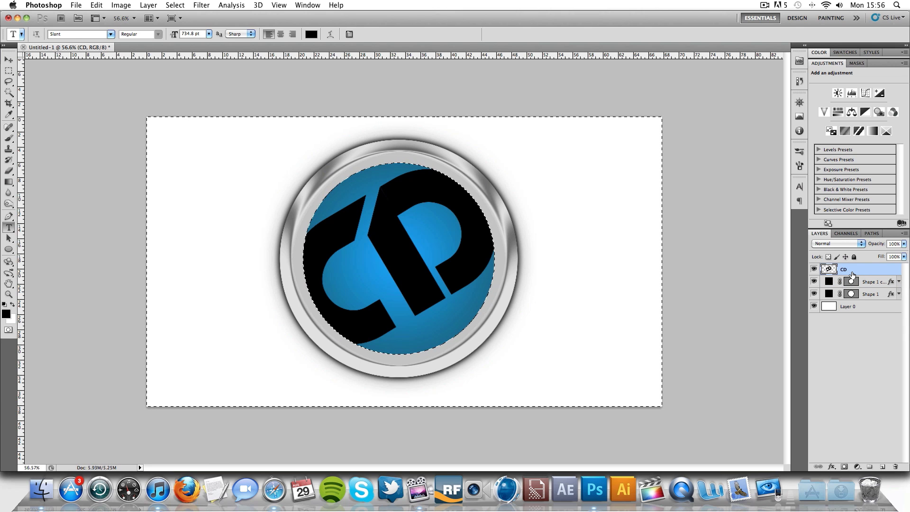
left_click(9, 72)
left_click(139, 117)
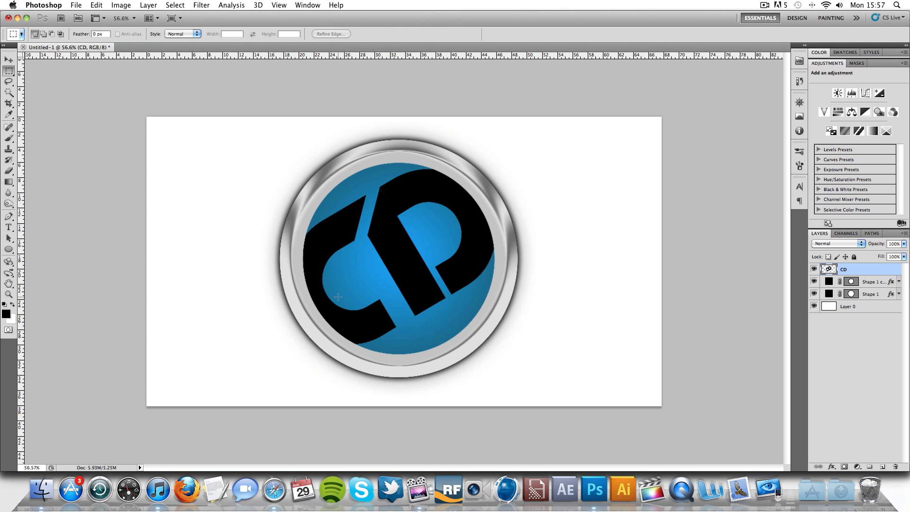
Step: Zoom to about 102% and pan slightly to inspect the CD lettering inside the orb
scroll(338, 297, "up", 5)
scroll(339, 298, "down", 2)
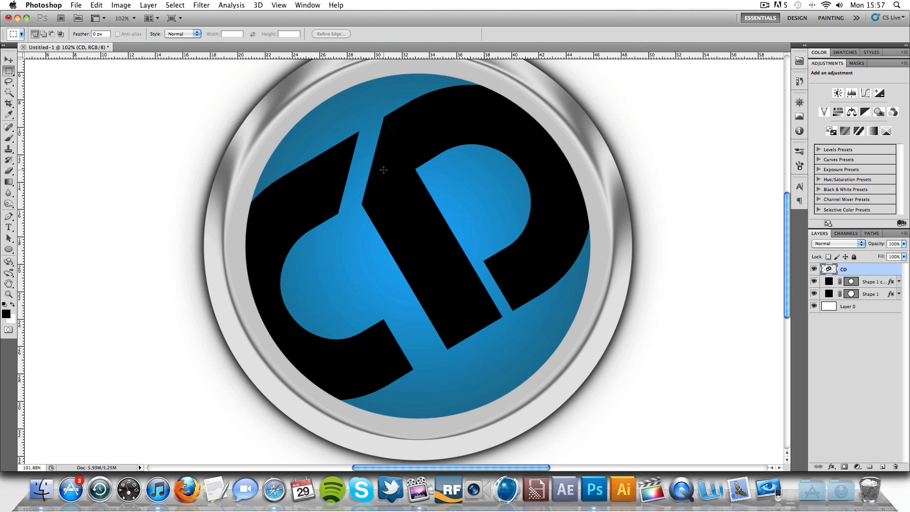
scroll(385, 169, "right", 1)
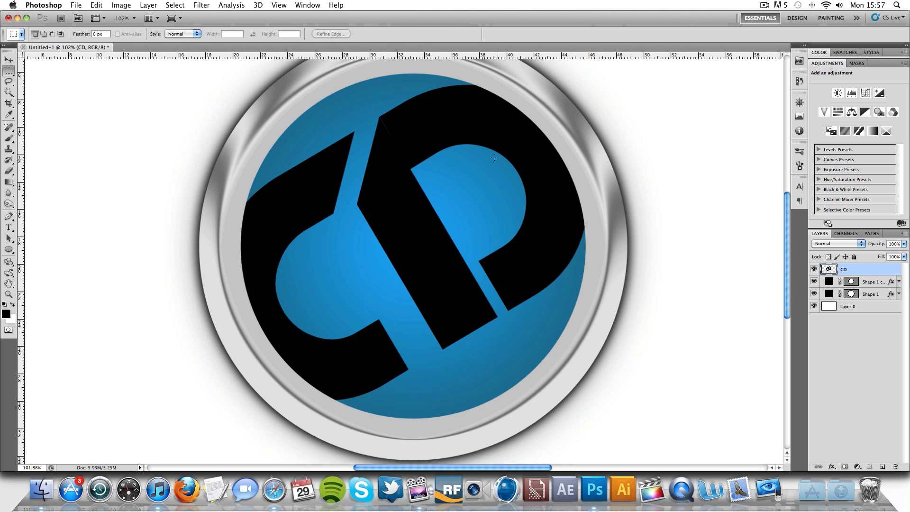
Step: Clip a Hue/Saturation adjustment to the CD layer, raising Lightness to +18 for dark grey letters
left_click(857, 467)
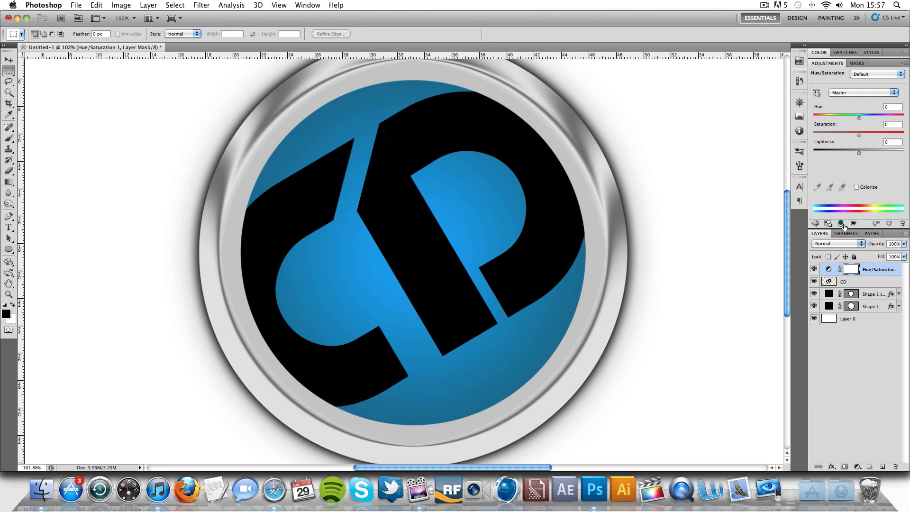
left_click(841, 224)
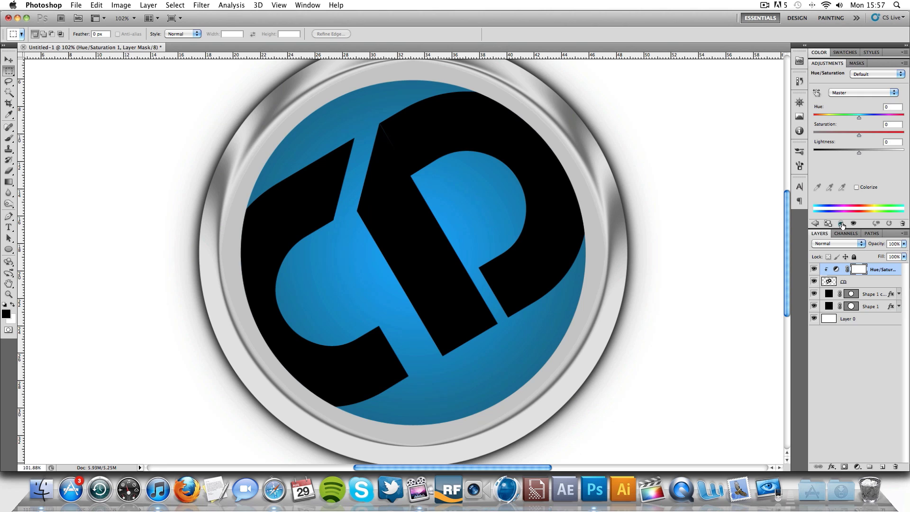
left_click(863, 283)
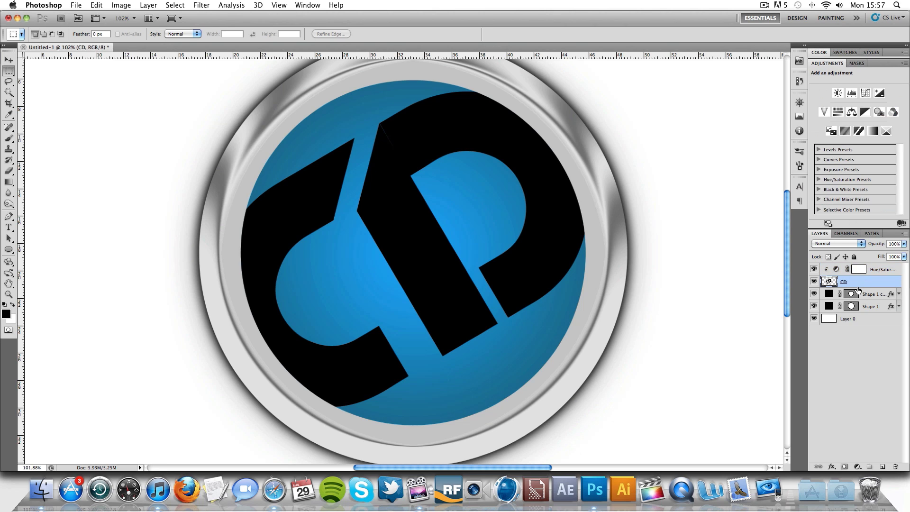
left_click(876, 269)
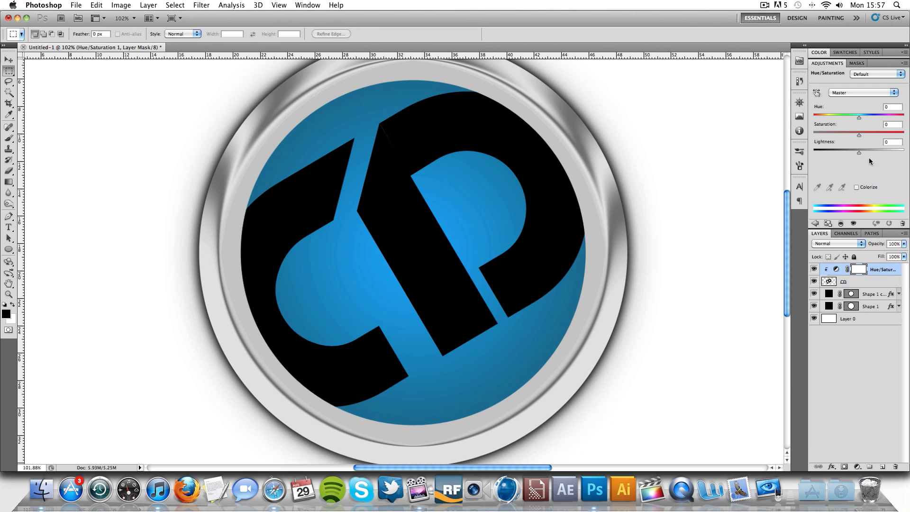
mouse_move(859, 153)
left_mouse_down()
mouse_move(838, 153)
mouse_move(867, 153)
left_mouse_up()
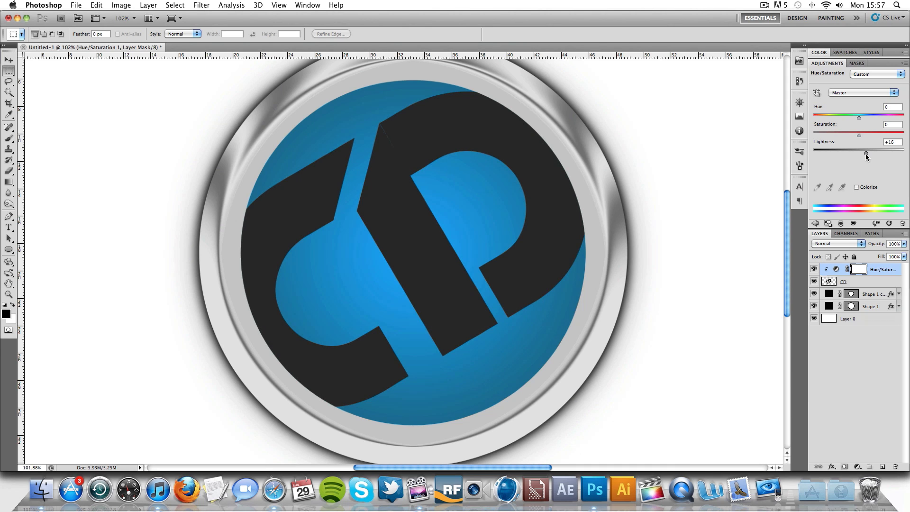
left_click(867, 285)
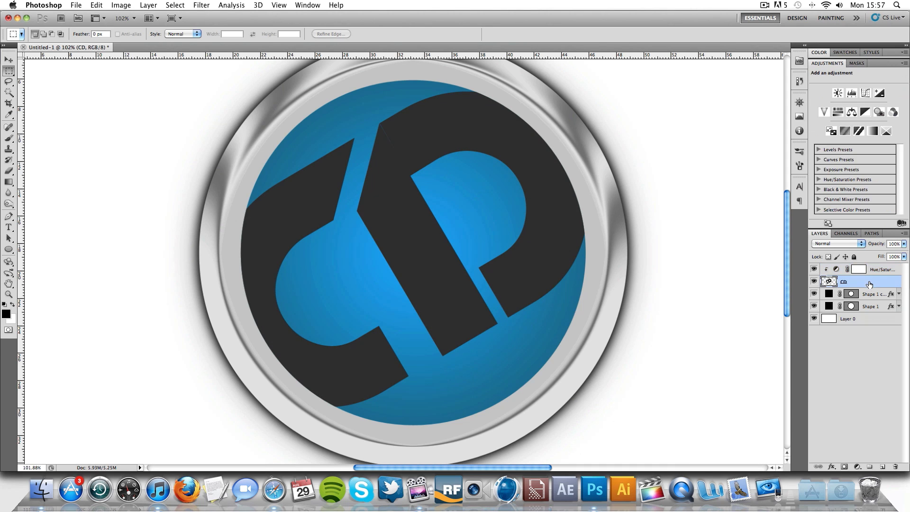
left_click(873, 269)
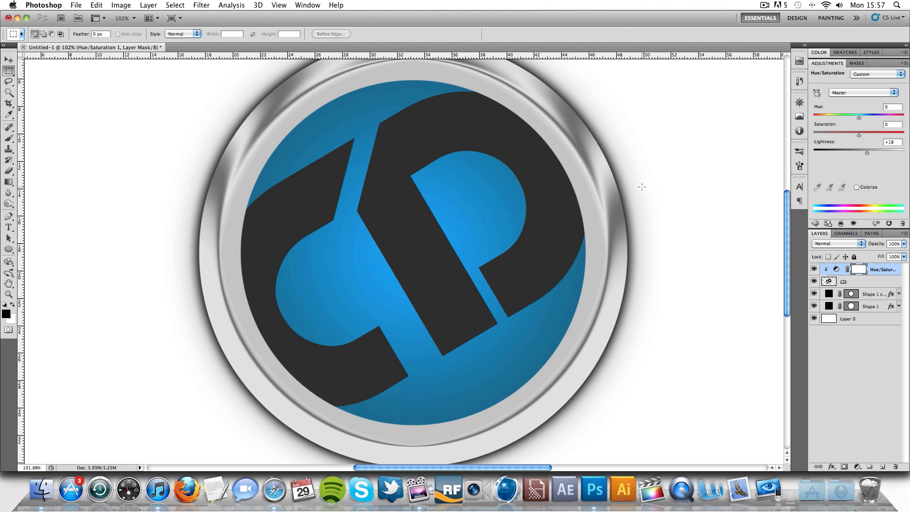
left_click(847, 285)
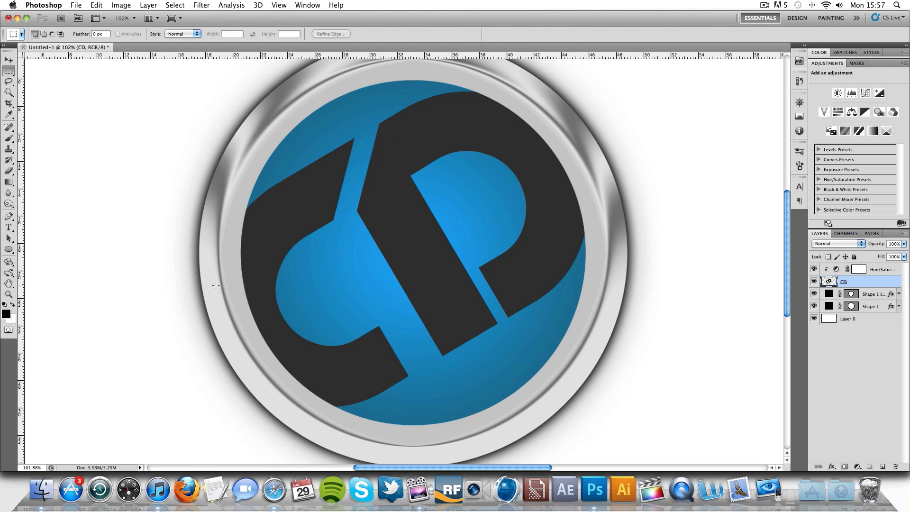
Step: Give the CD lettering a black Normal-mode Inner Glow at 75% opacity and 10 px size
double_click(893, 280)
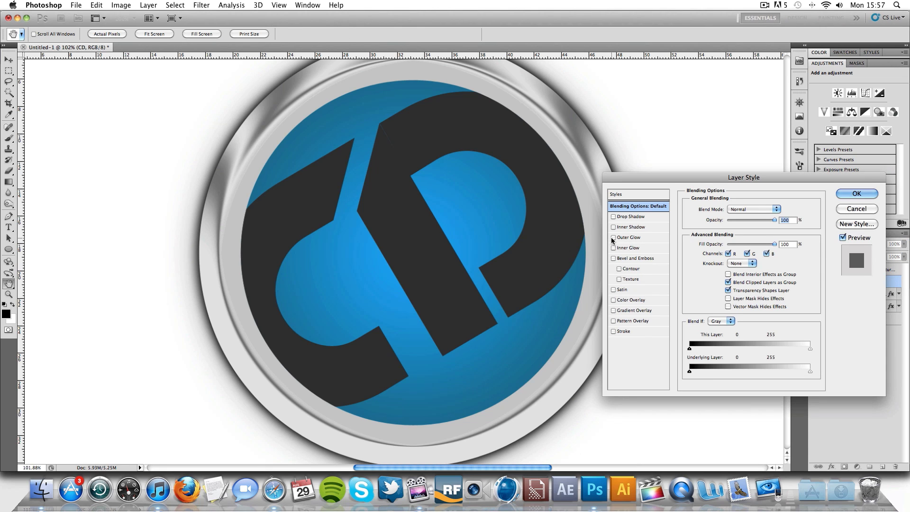
left_click(617, 248)
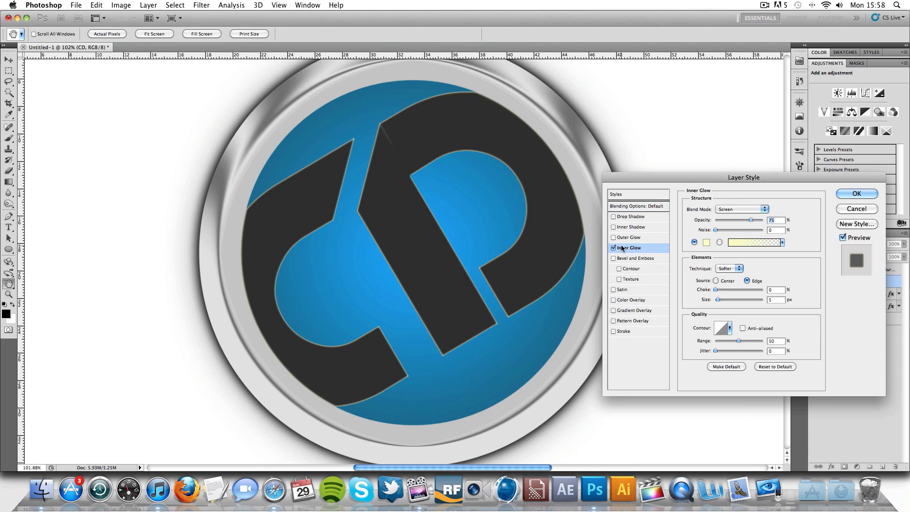
left_click(724, 214)
left_click(726, 149)
left_click(707, 242)
left_click_drag(636, 209, 572, 362)
left_click(832, 192)
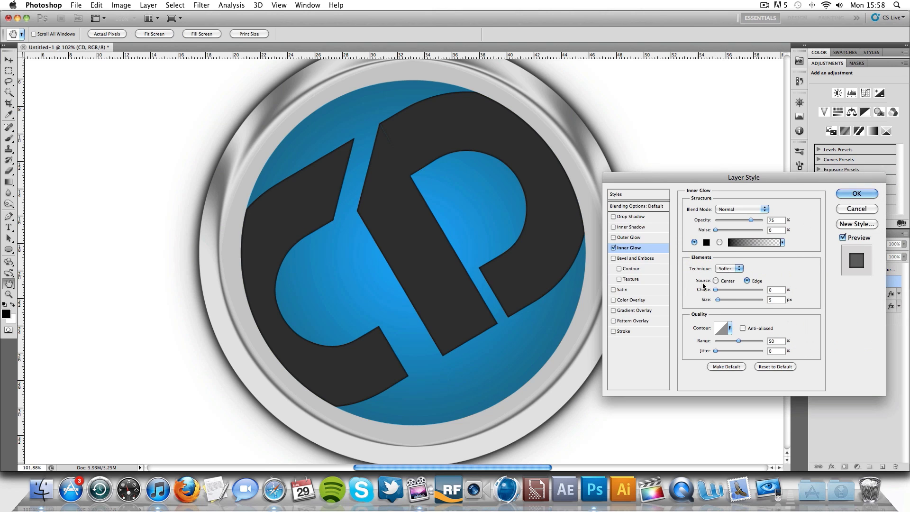
left_click_drag(718, 300, 720, 300)
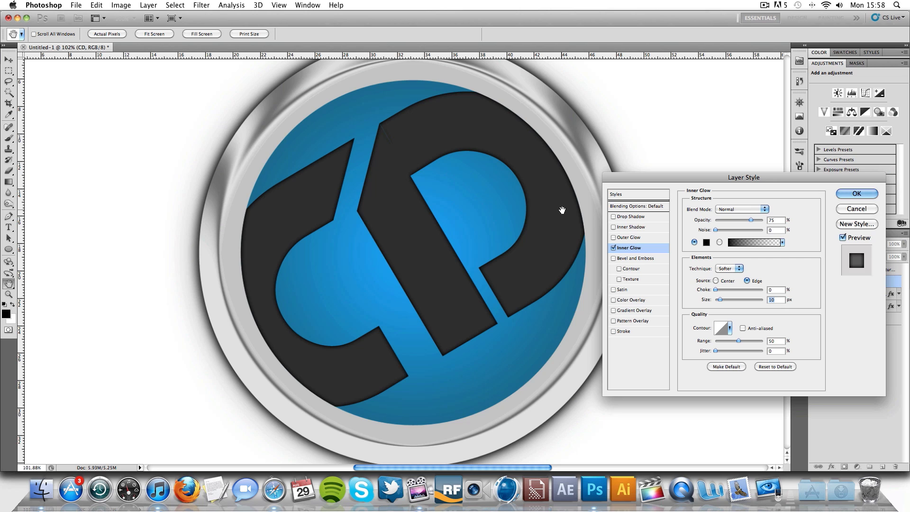
Step: Turn on a white Overlay drop shadow at 40% opacity for the CD lettering
left_click(614, 217)
left_click(655, 219)
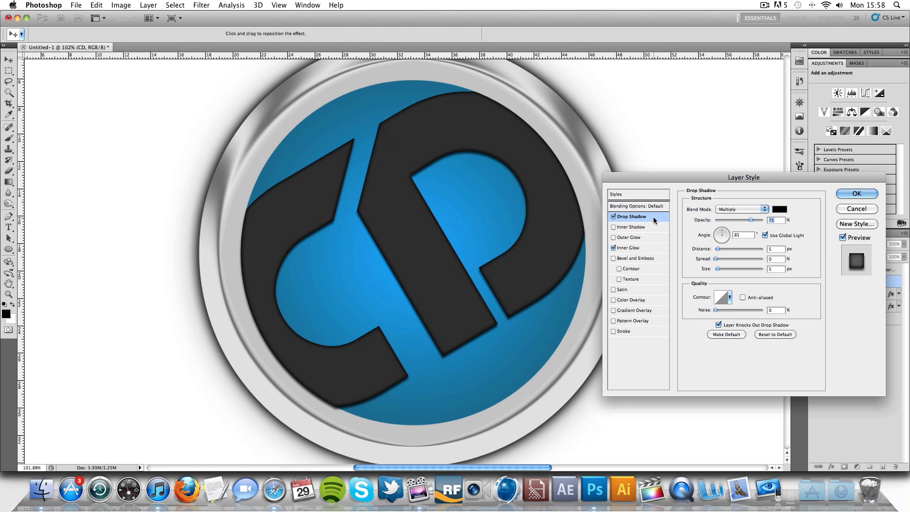
type("40")
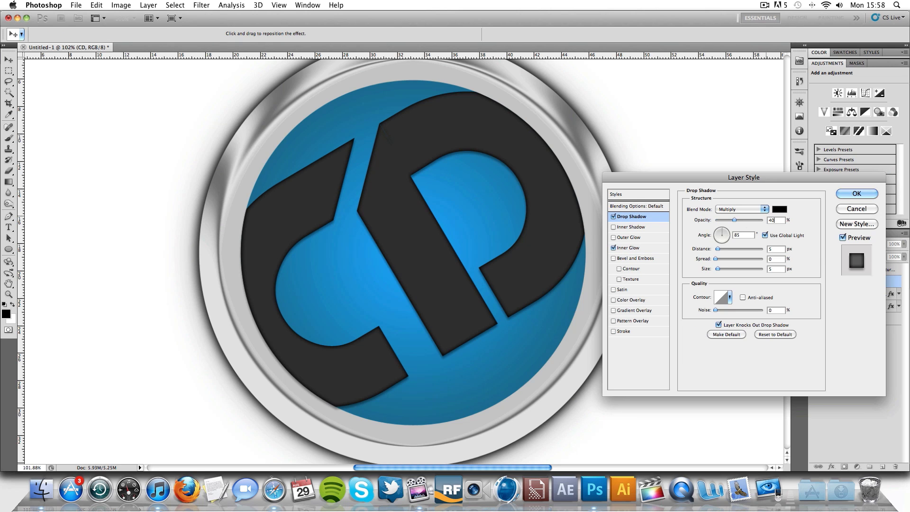
left_click(763, 211)
left_click(723, 276)
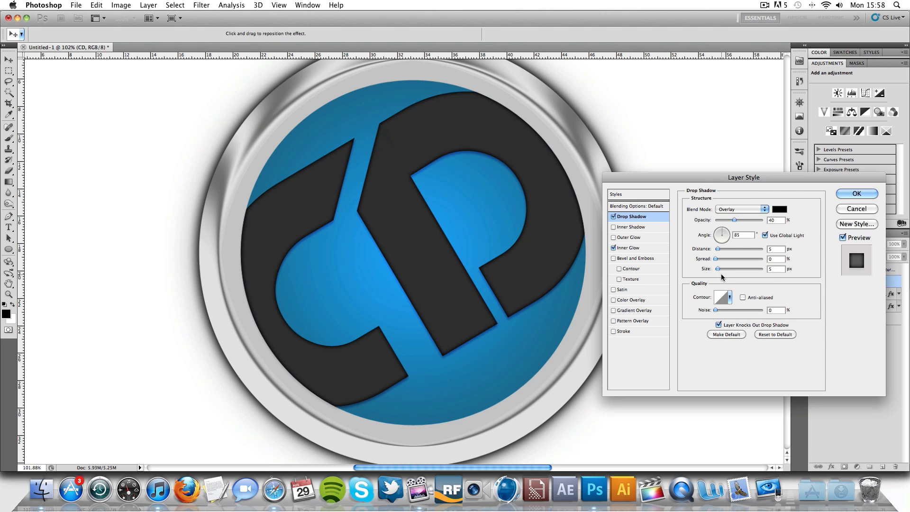
left_click(780, 209)
left_click_drag(670, 254, 431, 96)
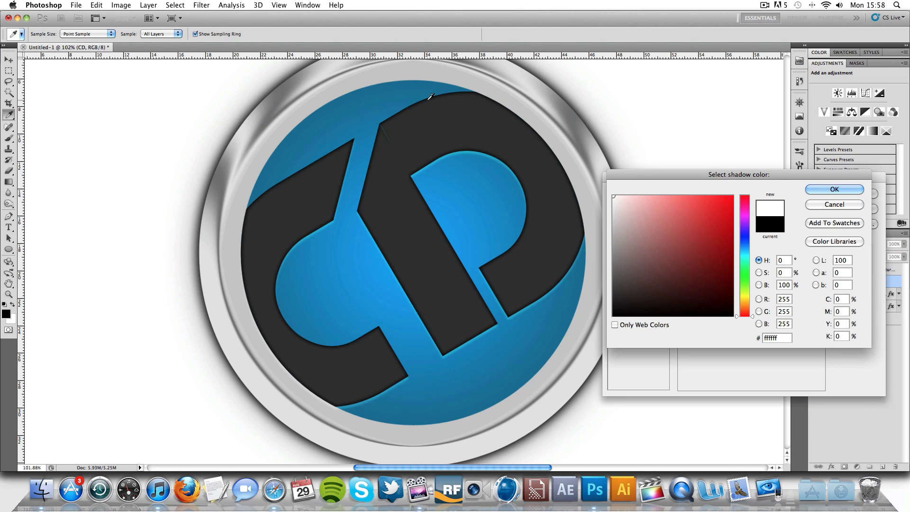
left_click(830, 190)
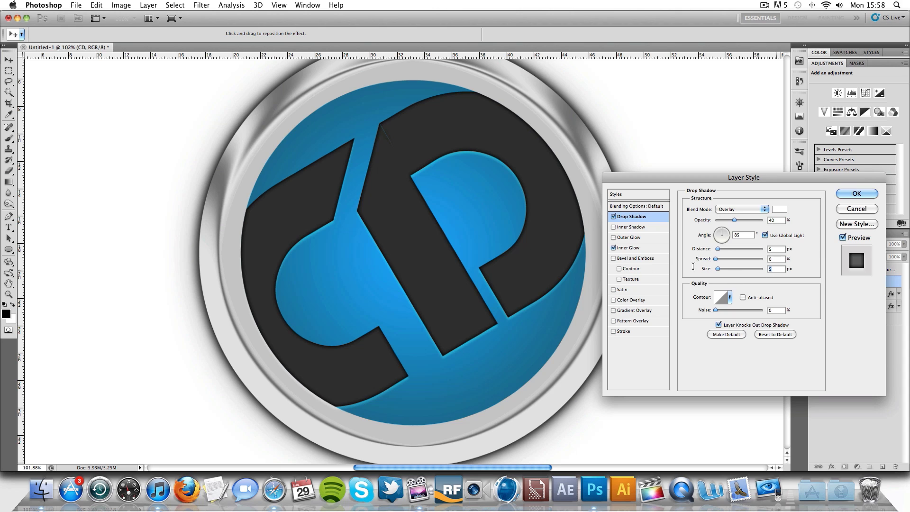
Step: Set the drop shadow's size to 0, spread to 100% and distance to 3 px
type("0")
double_click(777, 259)
type("100")
key("Tab")
double_click(775, 249)
type("2")
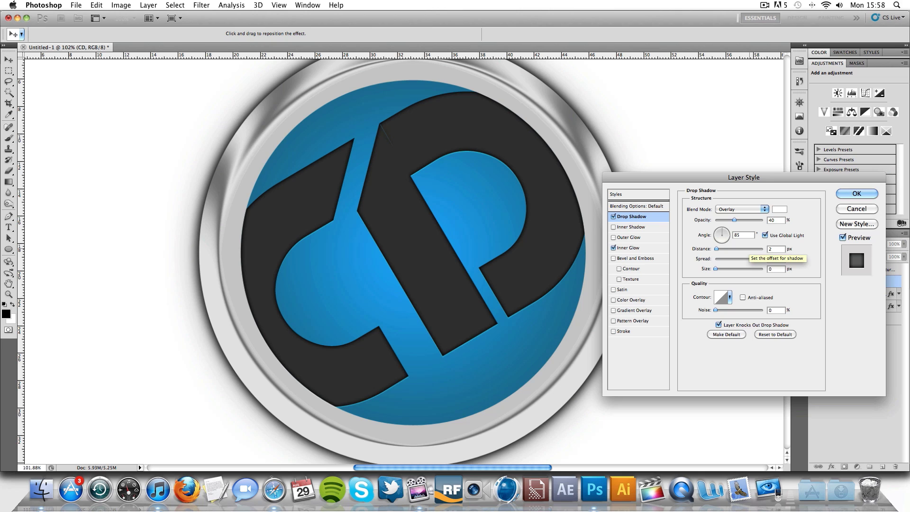
key("Up")
key("BackSpace")
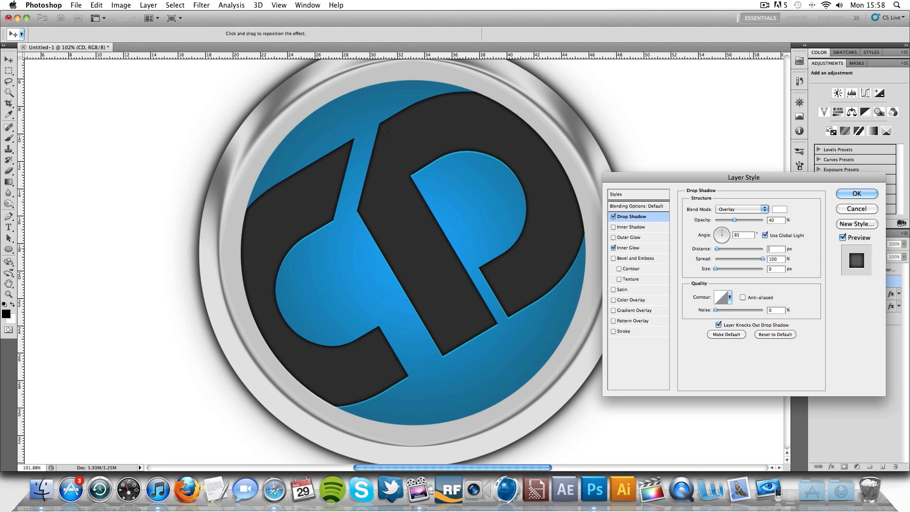
type("2")
key("BackSpace")
type("3")
Step: Add a Normal-mode black Inner Shadow (75%, 5 px distance, 38 px size) to the letters and apply the styles
left_click(617, 227)
left_click(623, 230)
left_click(740, 209)
left_click(736, 186)
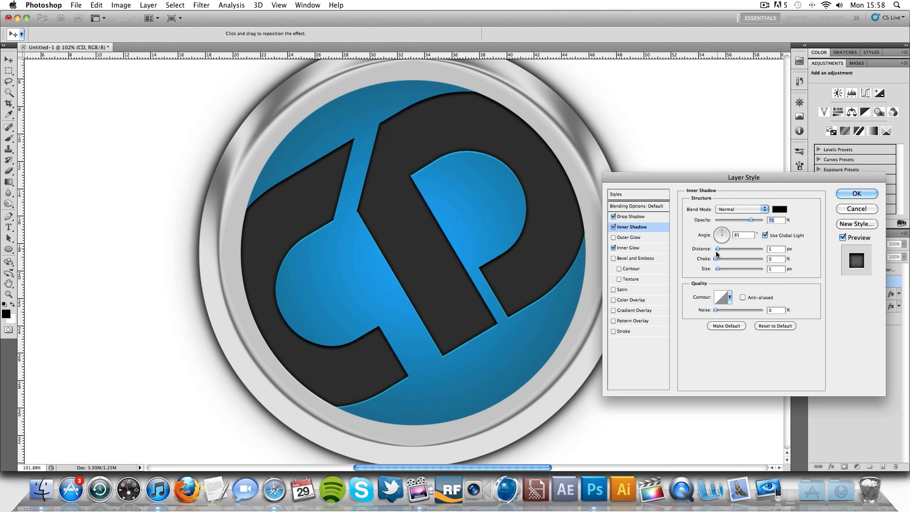
left_click_drag(717, 268, 725, 273)
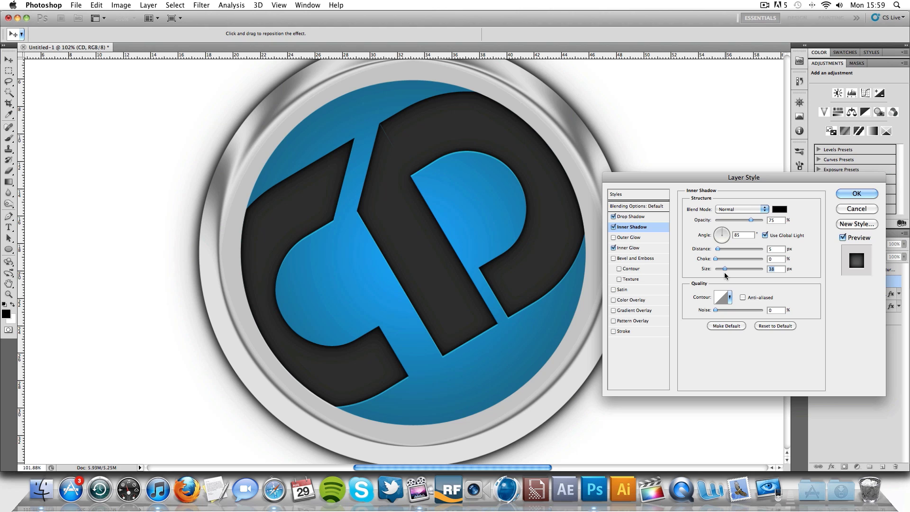
left_click(857, 194)
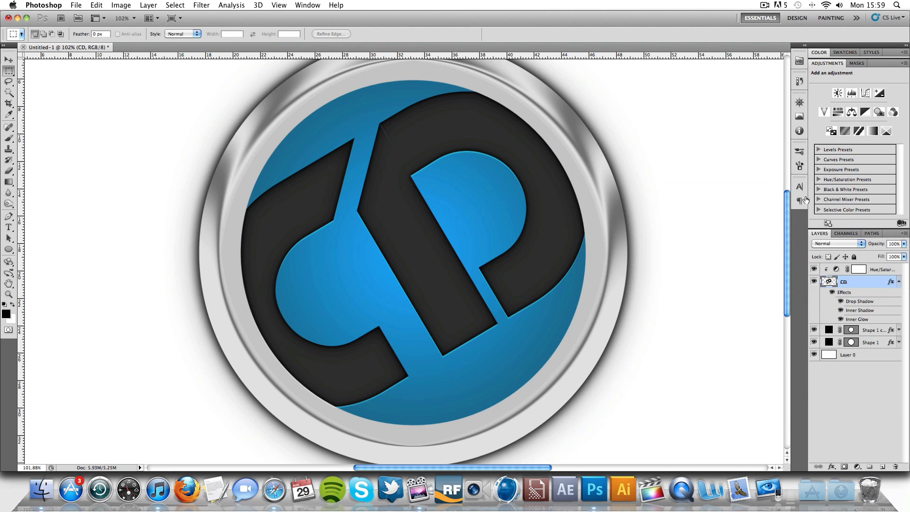
left_click(15, 291)
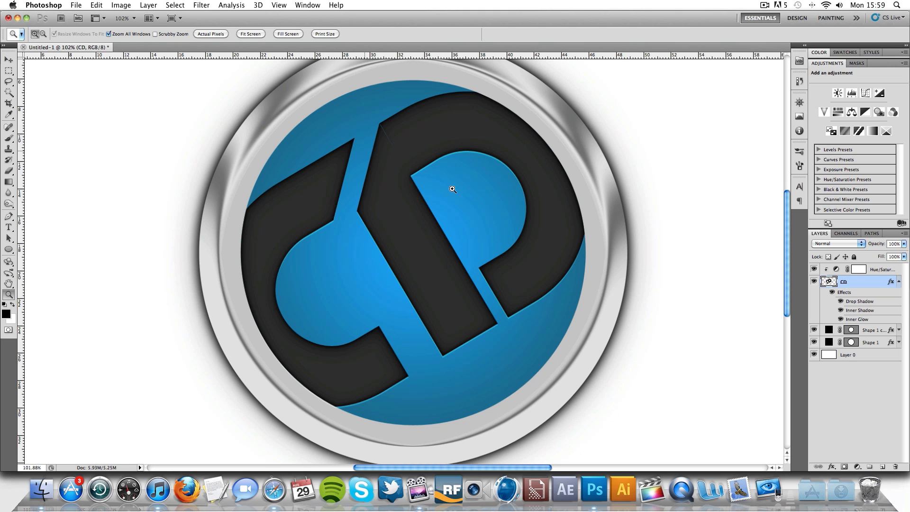
Step: Give the Shape 1 copy orb a black Normal-mode Inner Glow, widened to 24 px, and apply it
left_click(890, 346)
left_click(885, 330)
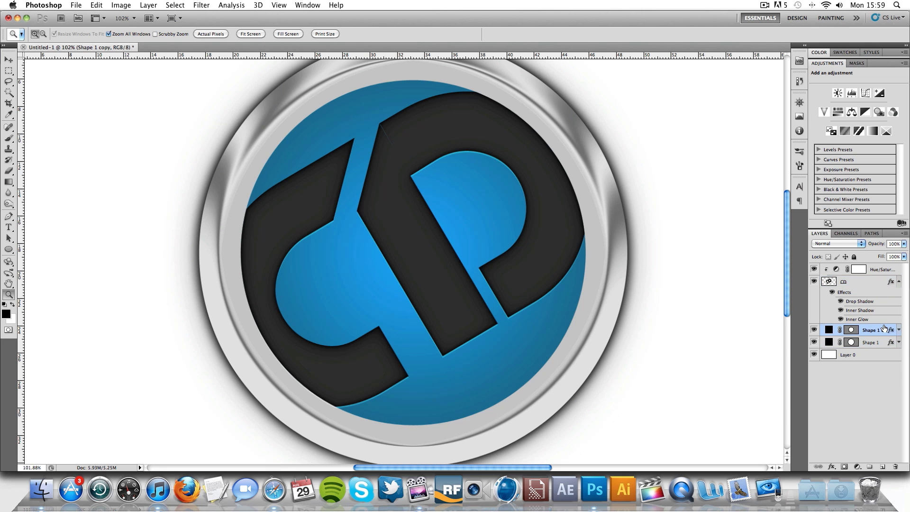
double_click(885, 329)
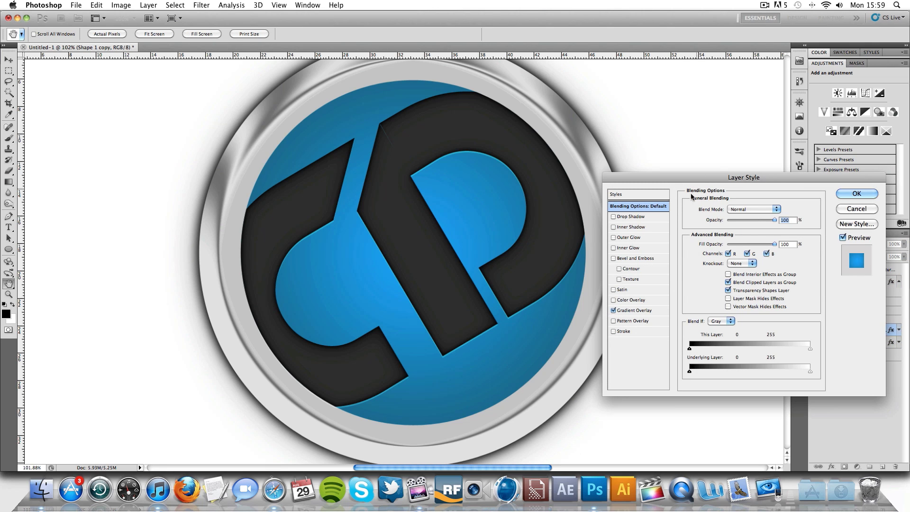
left_click(627, 248)
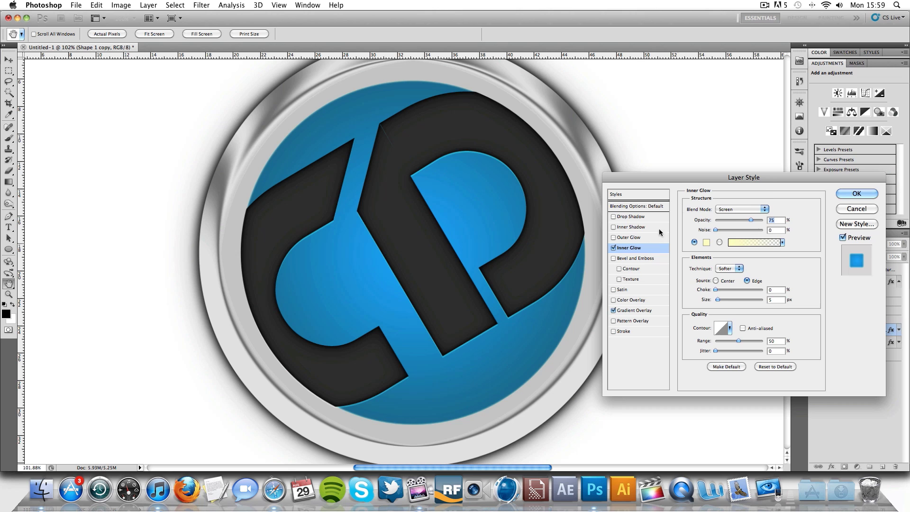
left_click(741, 209)
left_click(730, 153)
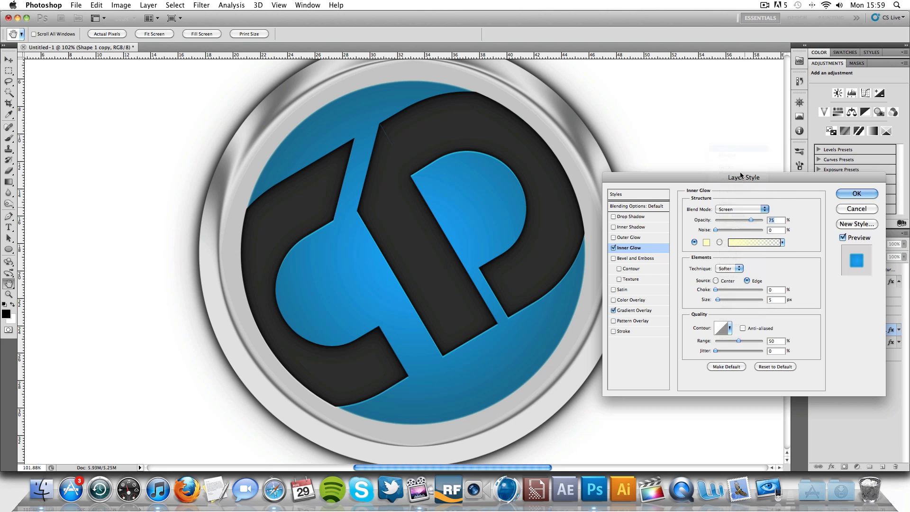
left_click(707, 243)
left_click(606, 384)
left_click(839, 191)
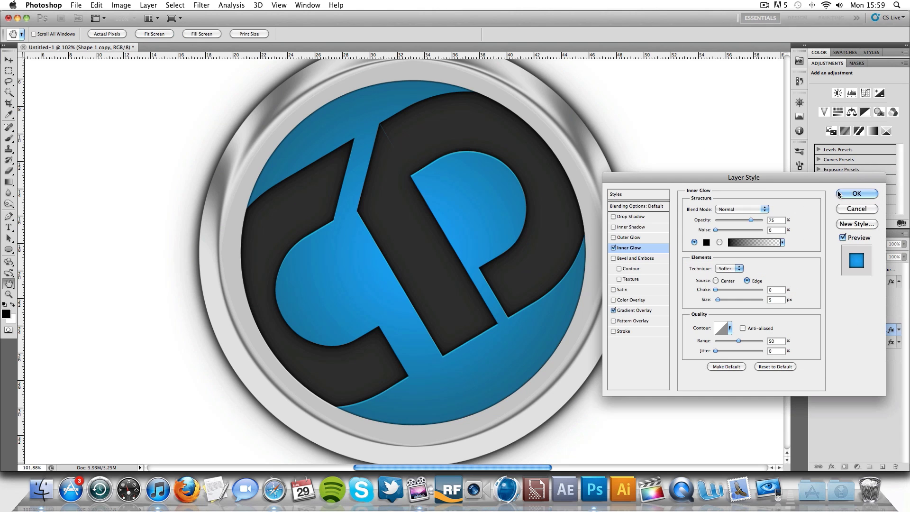
left_click_drag(719, 300, 725, 302)
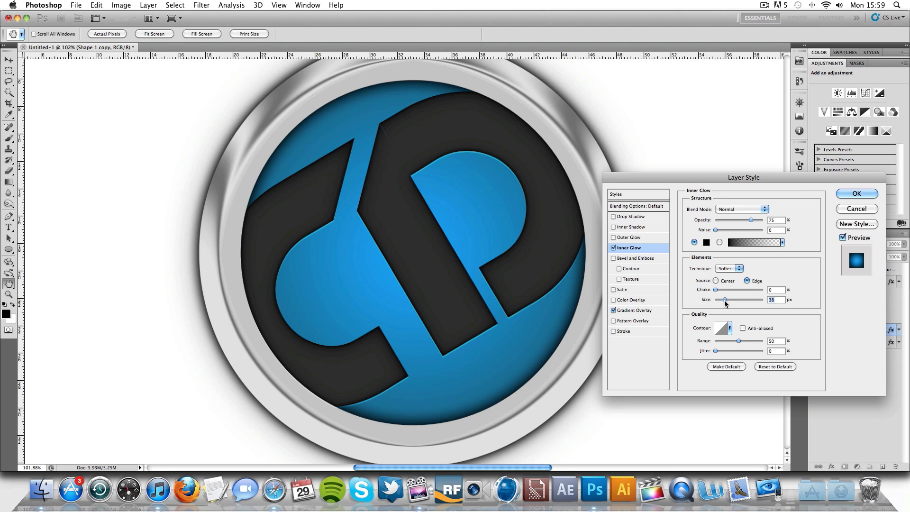
left_click(852, 197)
Step: Zoom out to see the whole logo and compare it with the Safari reference
key("z")
key("alt")
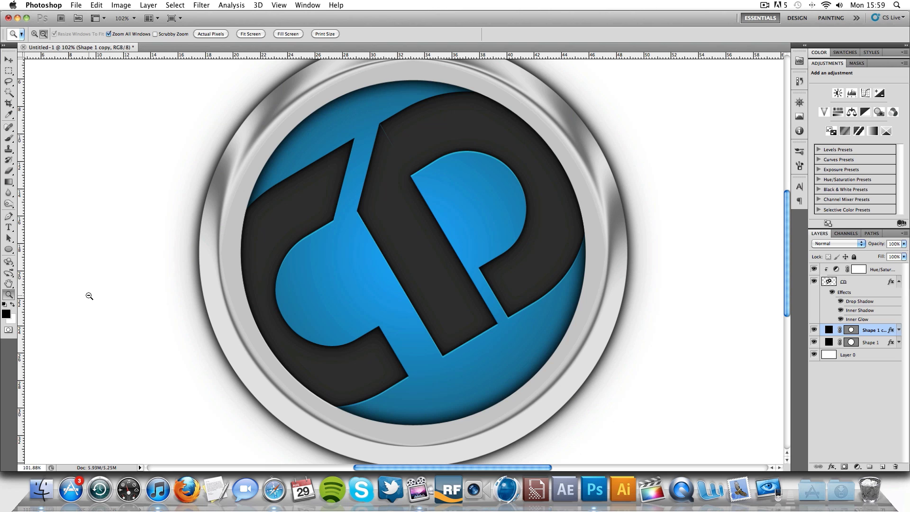
left_click(361, 295, "alt")
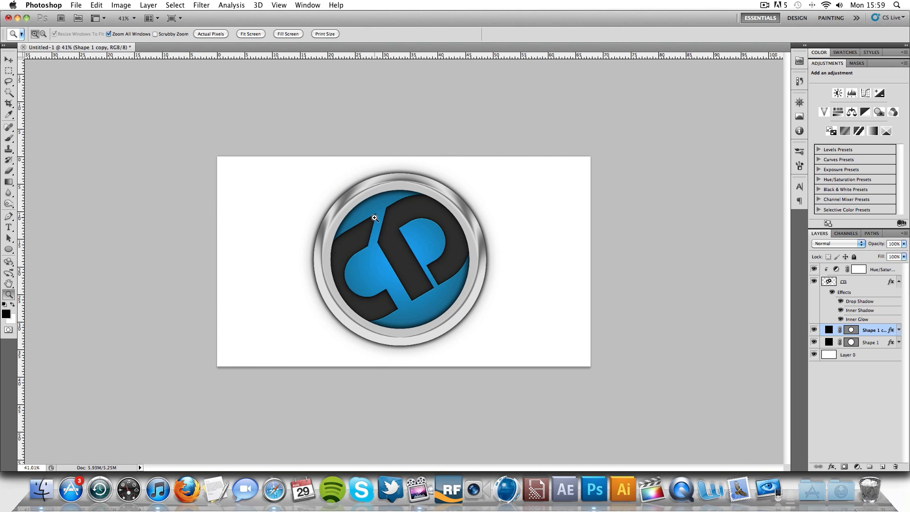
left_click(275, 490)
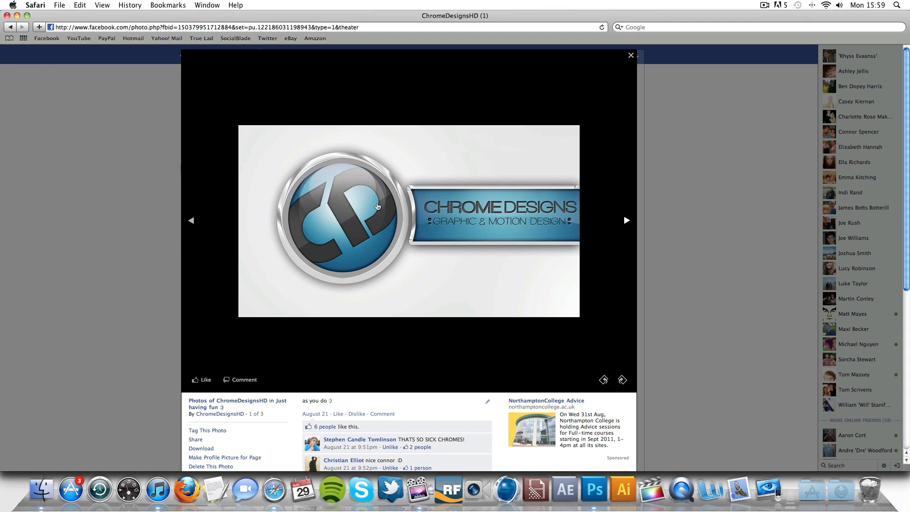
left_click(595, 490)
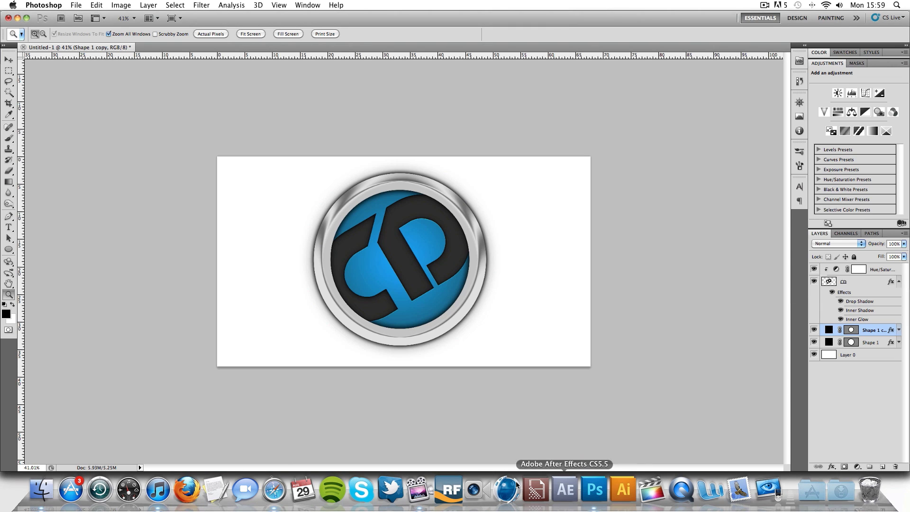
Step: Refit the document in view and create a new empty layer at the top of the stack
left_click(612, 303)
key("super+0")
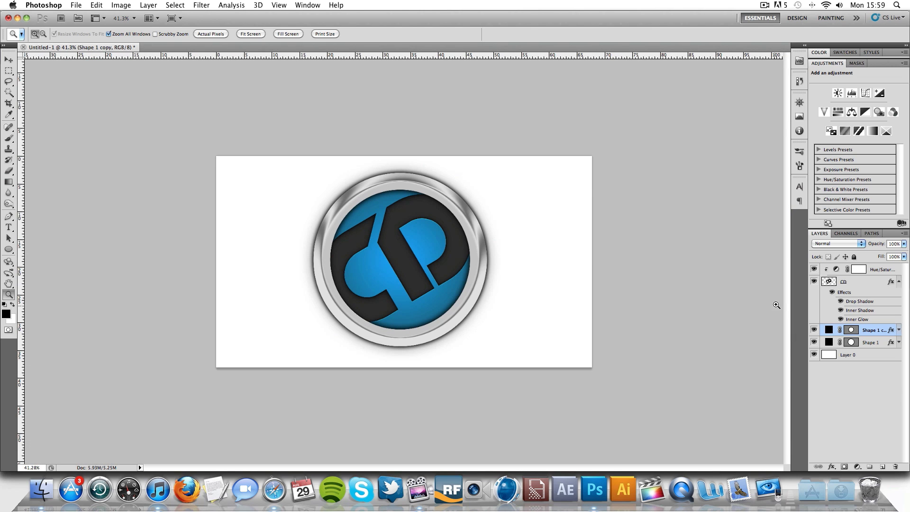
left_click(886, 272)
left_click(883, 467)
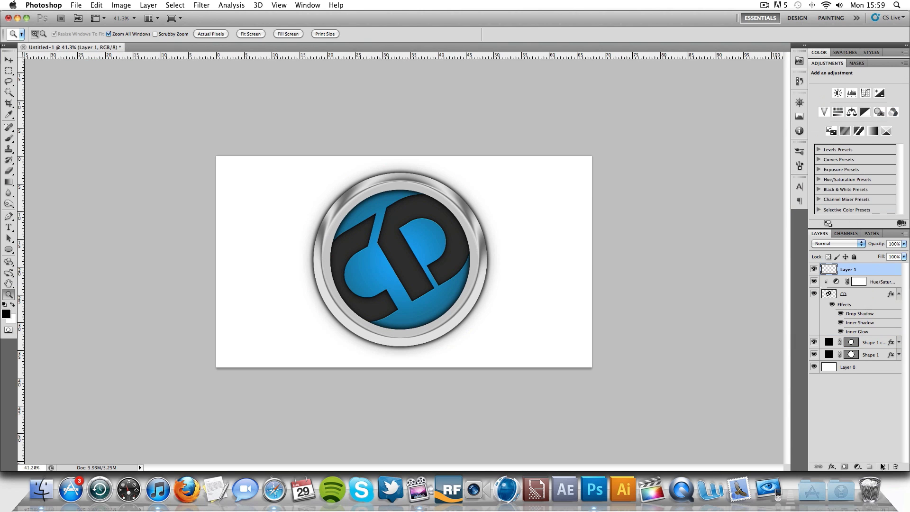
Step: Draw a white ellipse (Shape 2) over the orb's top and nudge it up and left
left_click(20, 250)
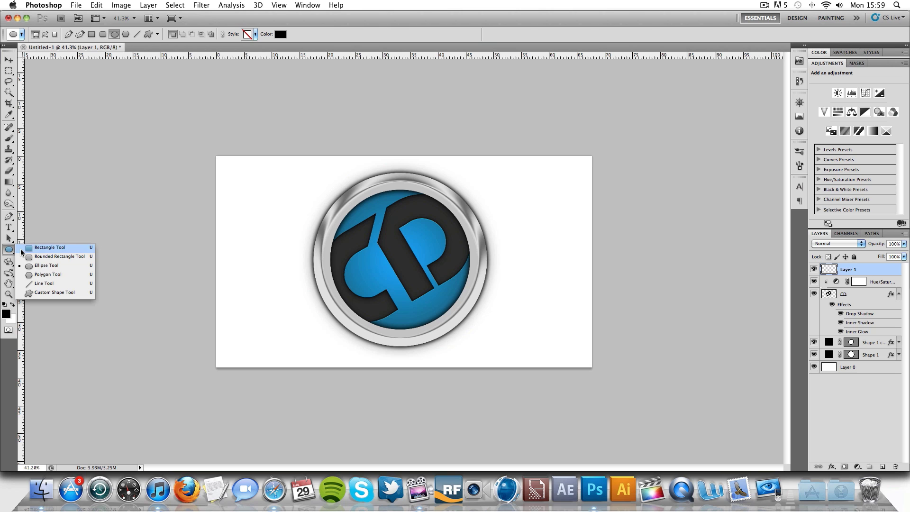
left_click(43, 266)
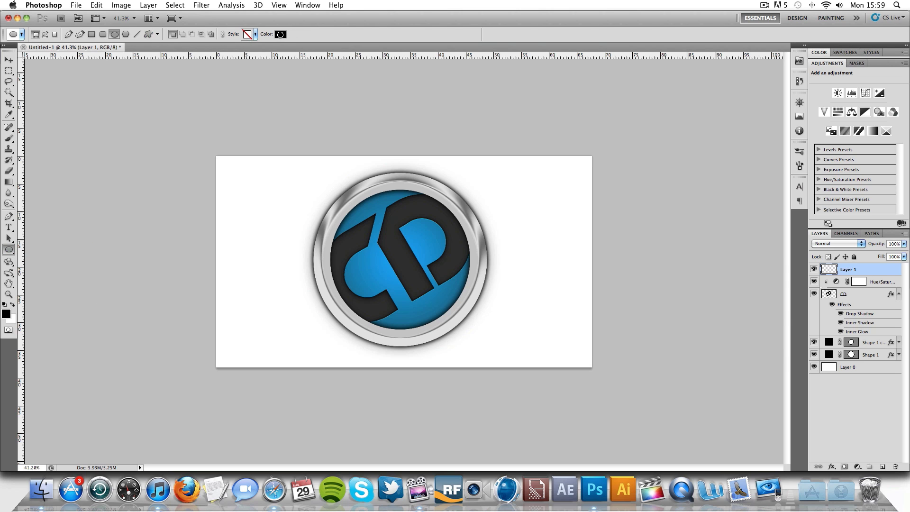
left_click(280, 33)
left_click(613, 195)
left_click(835, 189)
left_click_drag(379, 213, 449, 260)
left_click(8, 59)
left_click_drag(397, 231, 391, 219)
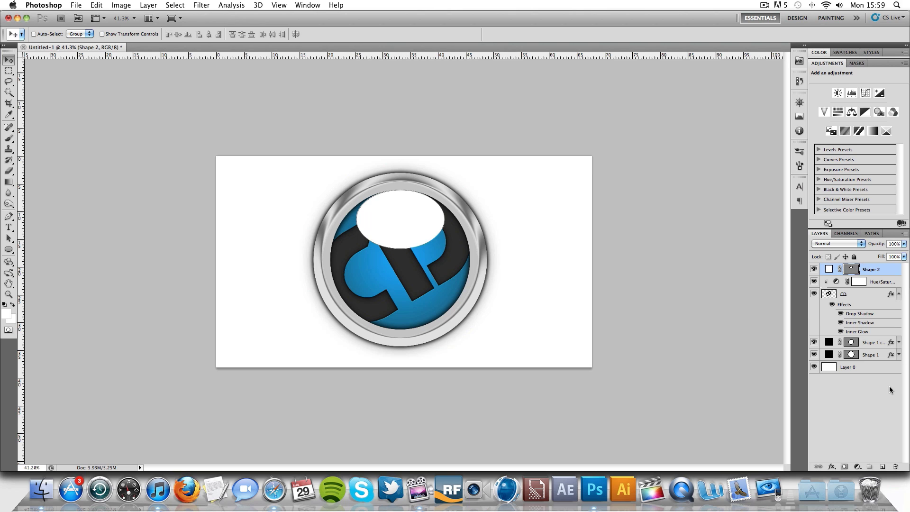
Step: Add a layer mask to Shape 2 and fade the ellipse with a linear gradient
left_click(845, 467)
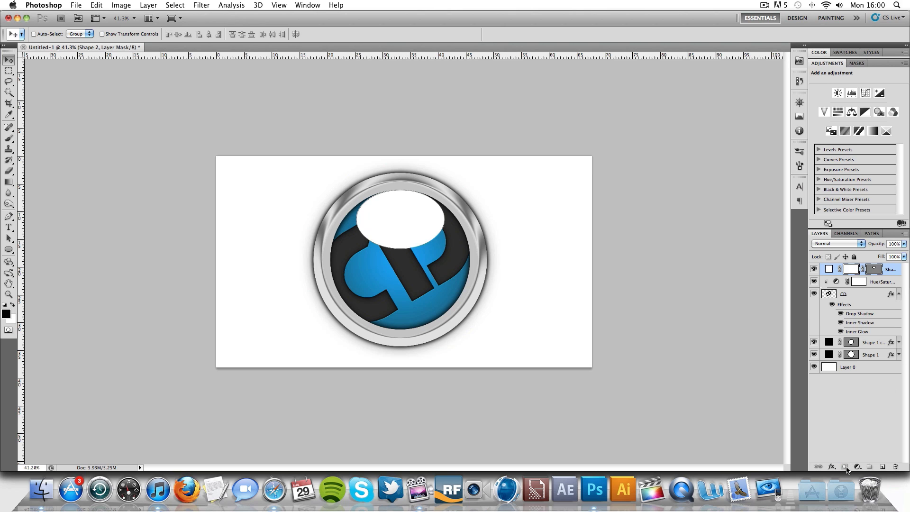
left_click(8, 182)
left_click(69, 34)
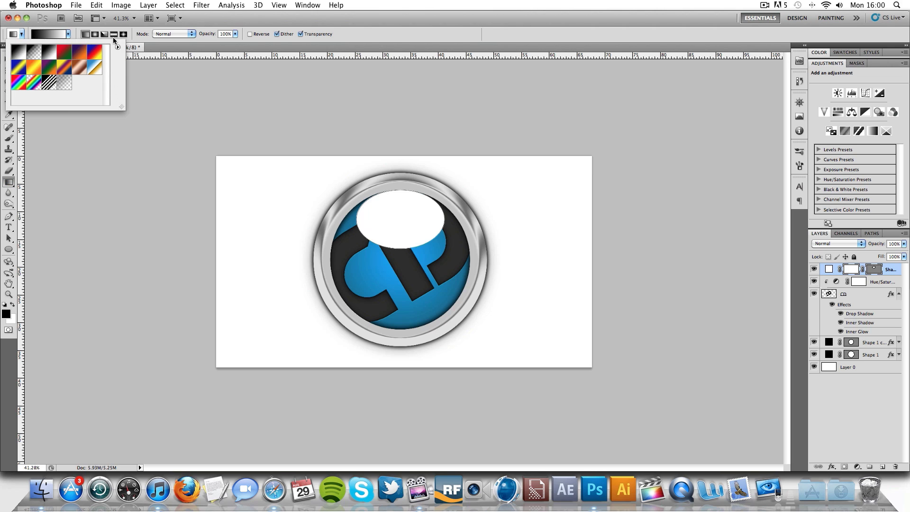
left_click(84, 34)
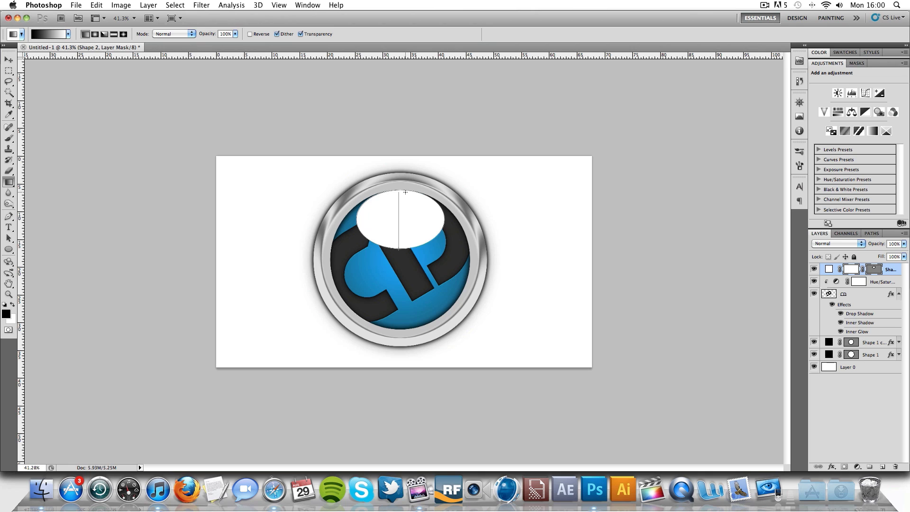
left_click_drag(406, 192, 406, 192)
Step: Set the Shape 2 gloss layer's opacity to 70%
left_click(885, 283)
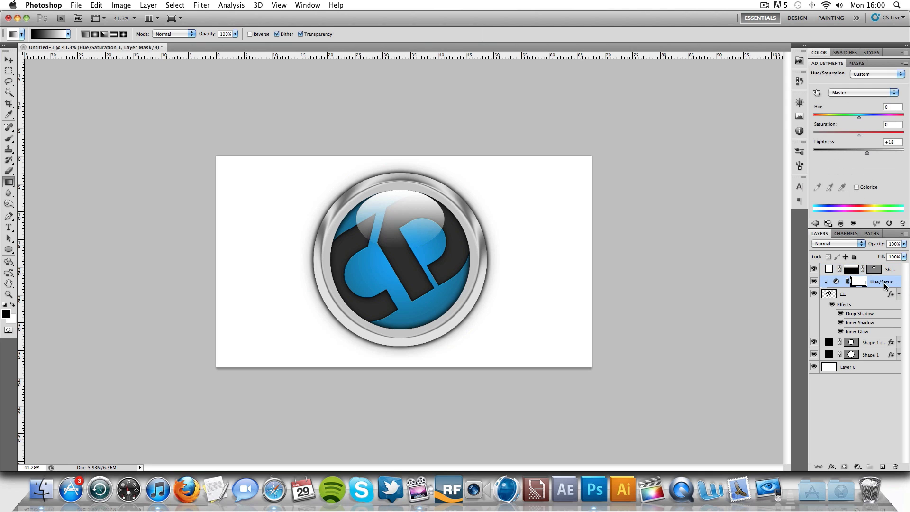
left_click(896, 273)
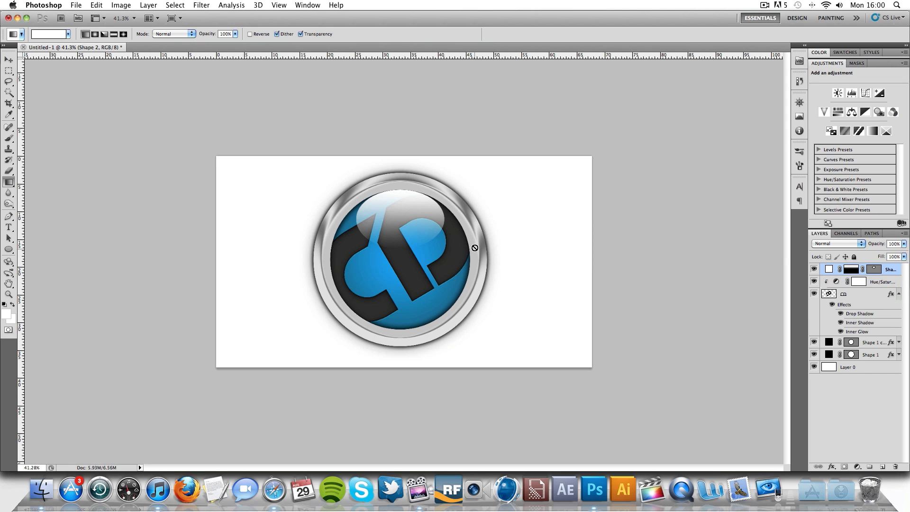
left_click(894, 244)
type("70")
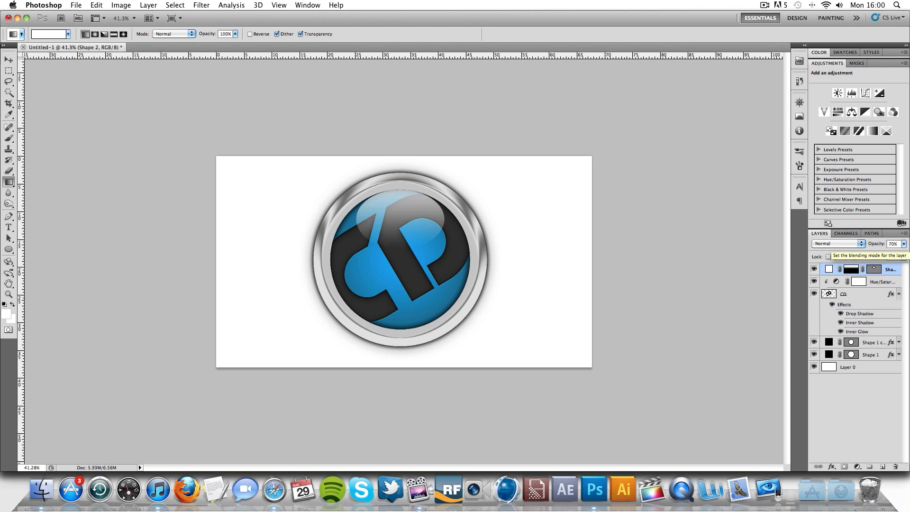
Step: Draw a second white ellipse (Shape 3), move it up, stretch it taller, and place it under Shape 2
left_click(884, 468)
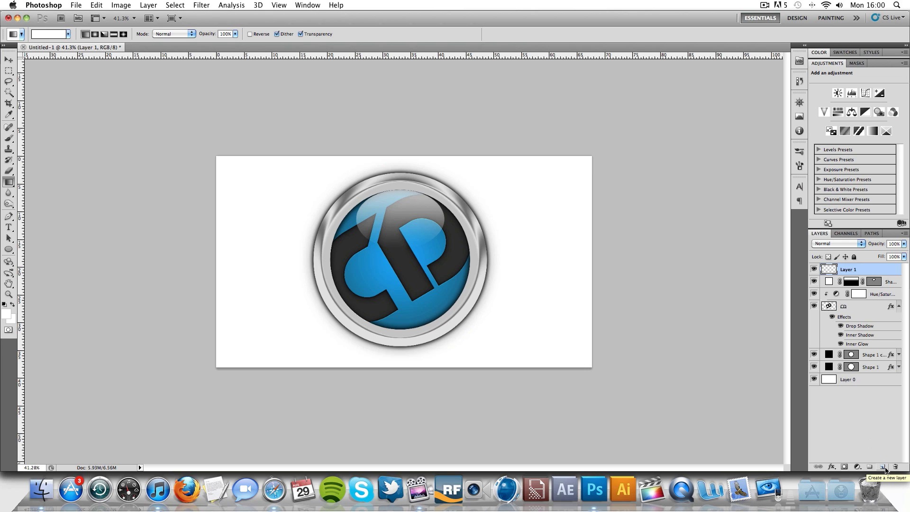
left_click(9, 250)
left_click(46, 265)
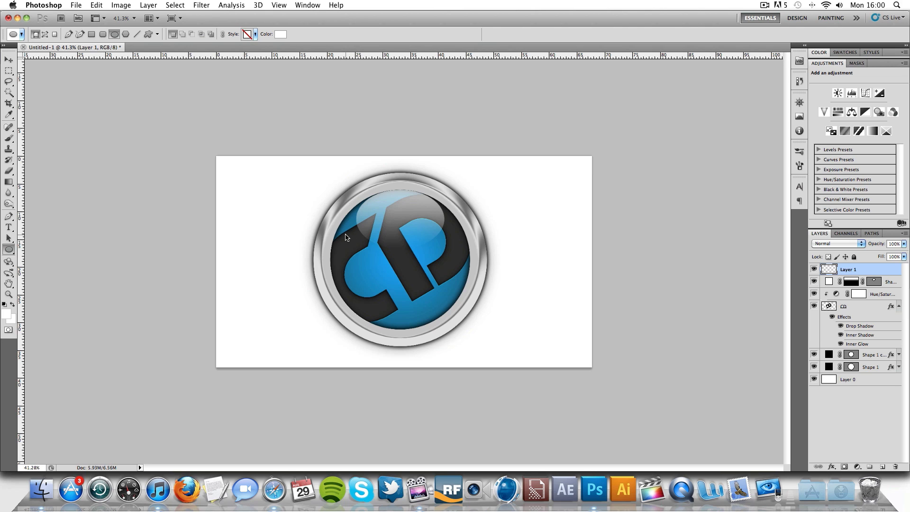
left_click_drag(346, 236, 450, 302)
left_click(9, 60)
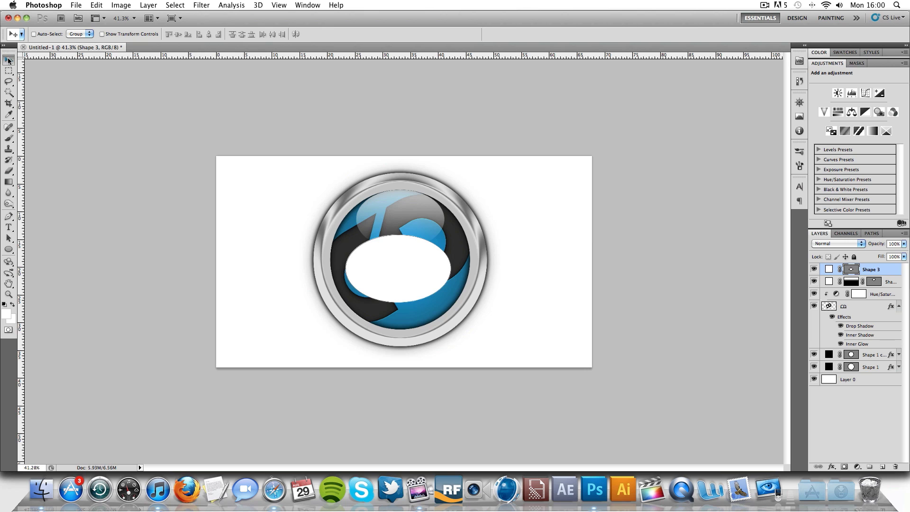
left_click_drag(400, 270, 401, 225)
key("super+t")
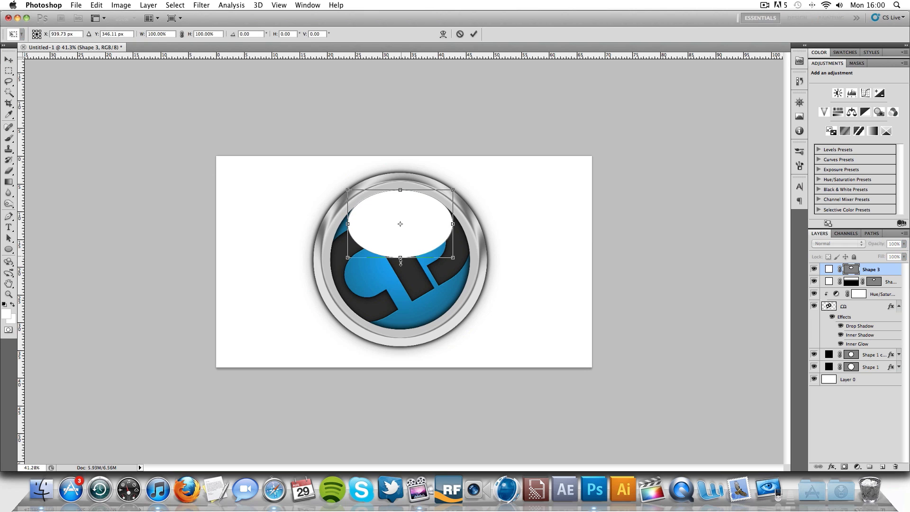
left_click_drag(400, 259, 400, 261)
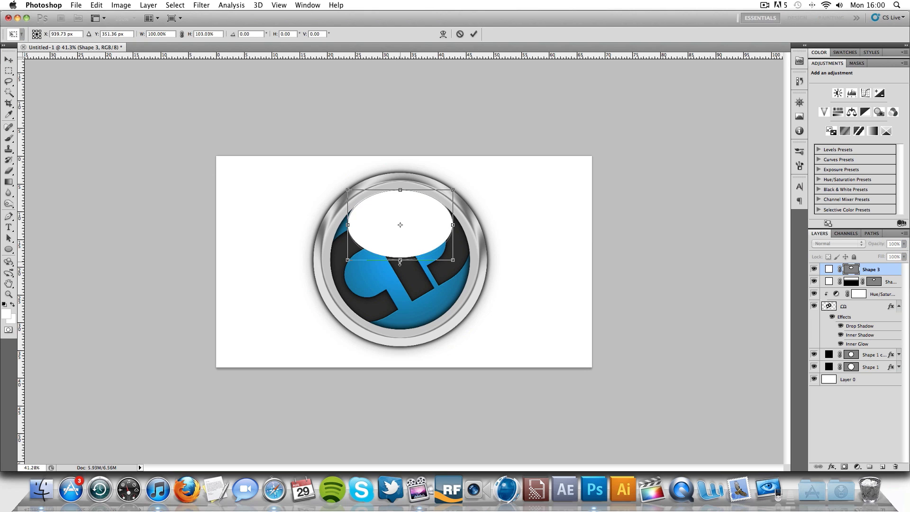
left_click(474, 33)
left_click_drag(887, 269, 890, 284)
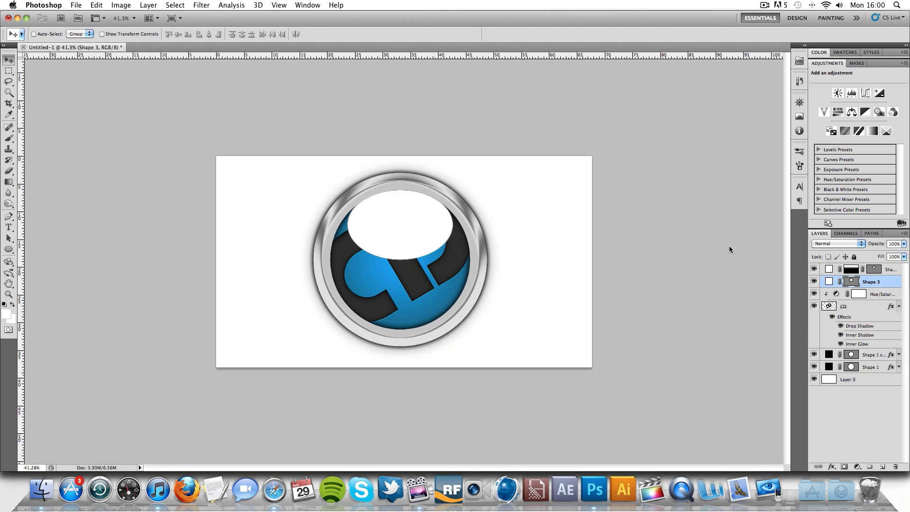
Step: Mask Shape 3 with a black gradient fading it downward and lower its opacity to 53%
left_click(844, 468)
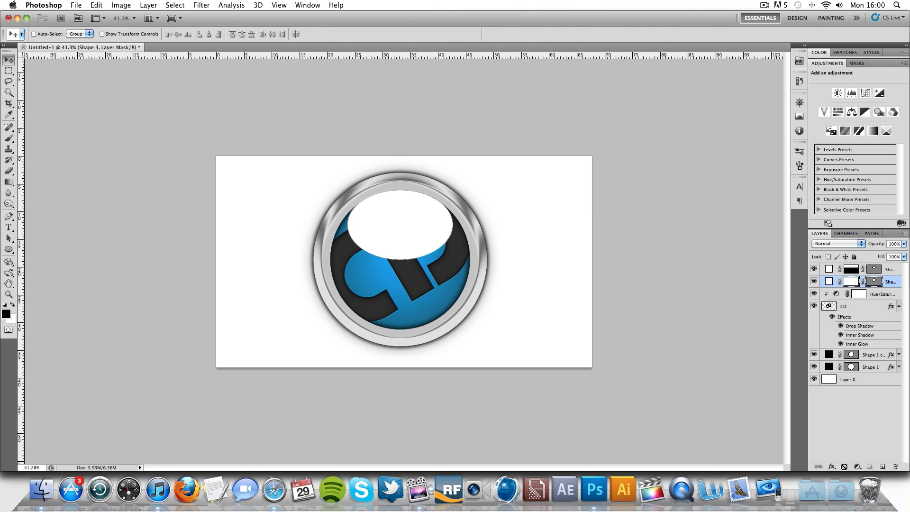
left_click(7, 182)
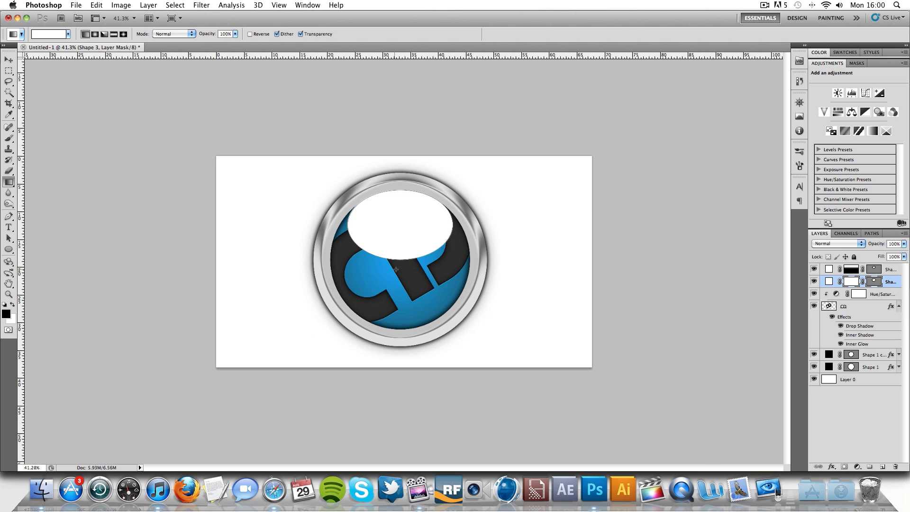
left_click(54, 34)
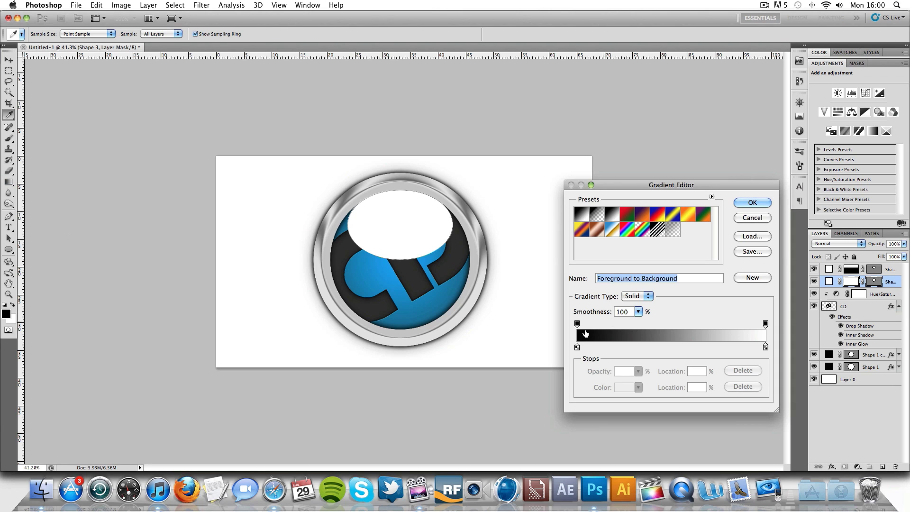
double_click(577, 347)
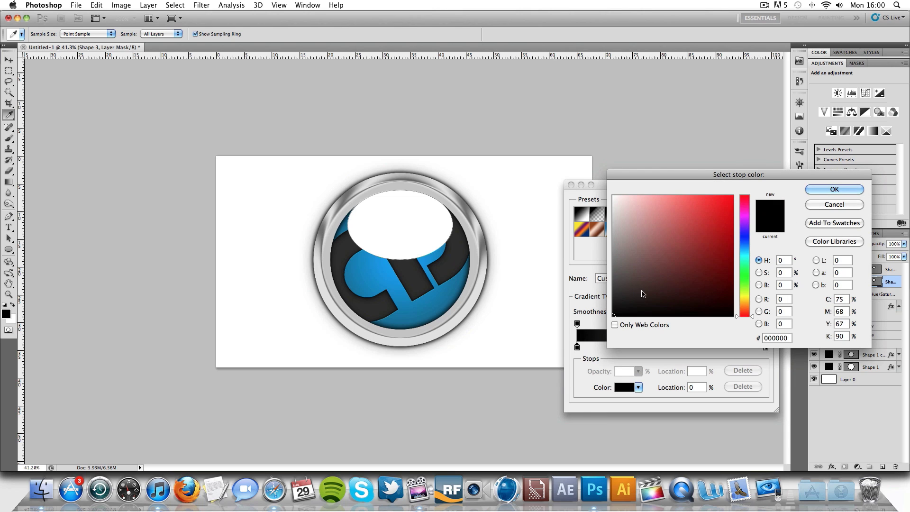
left_click(811, 190)
left_click(753, 204)
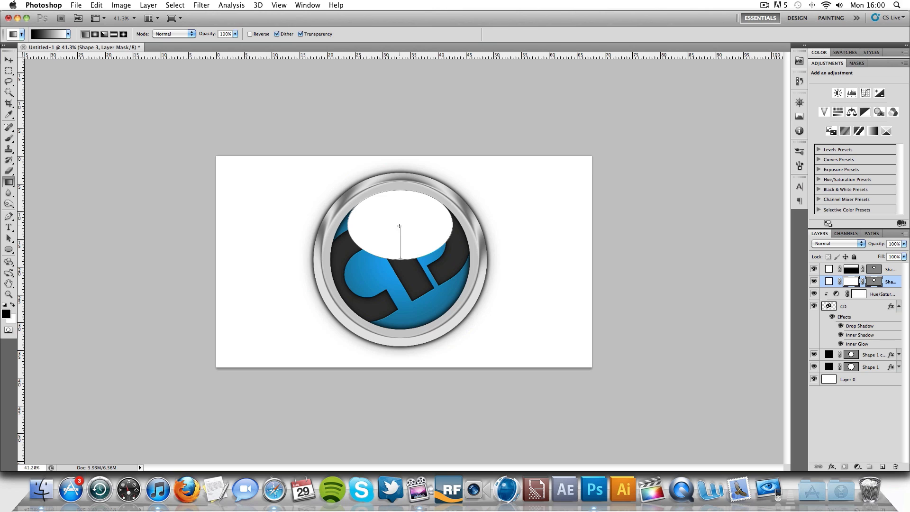
left_click_drag(399, 192, 399, 192)
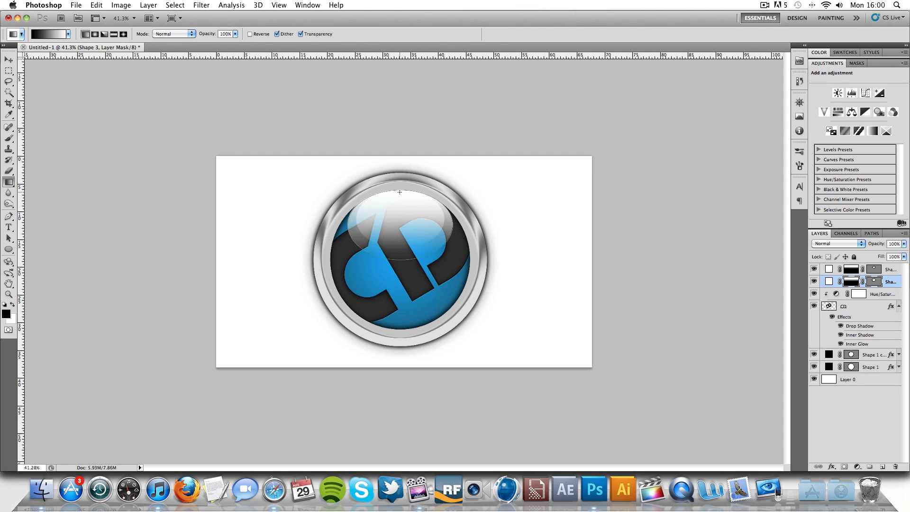
left_click(904, 244)
left_click_drag(901, 254, 880, 256)
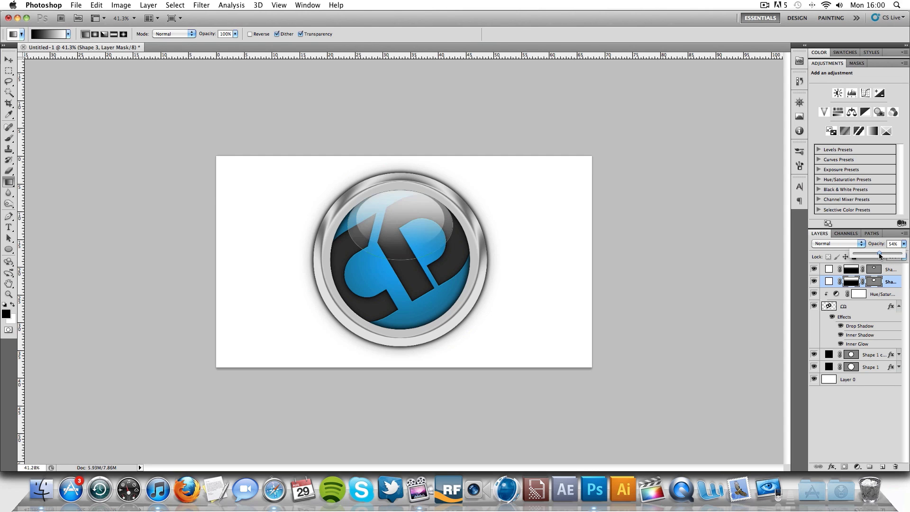
Step: Create a new empty Layer 1 above the Shape 2 gloss layer
left_click(875, 317)
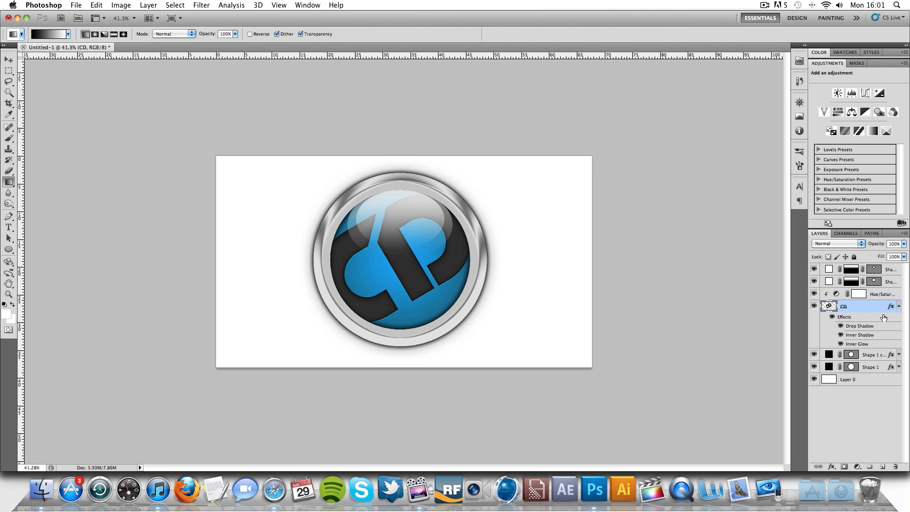
left_click(893, 270)
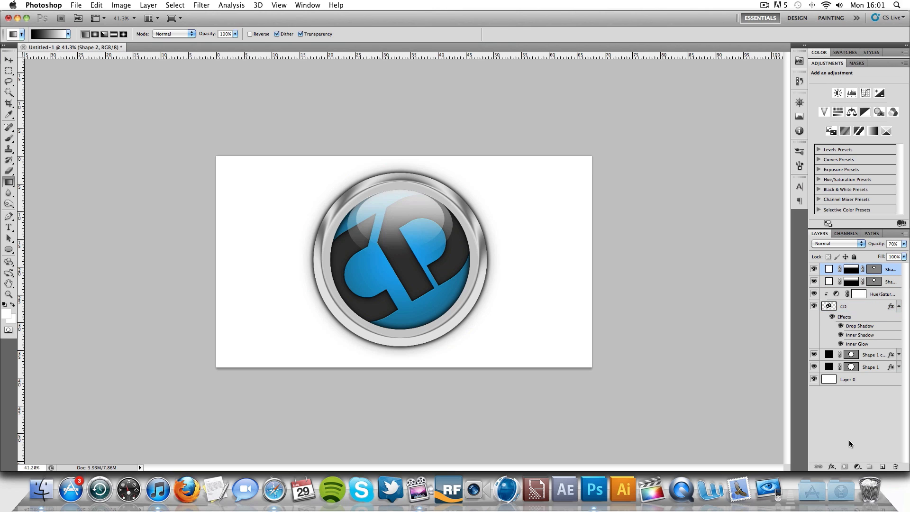
left_click(881, 467)
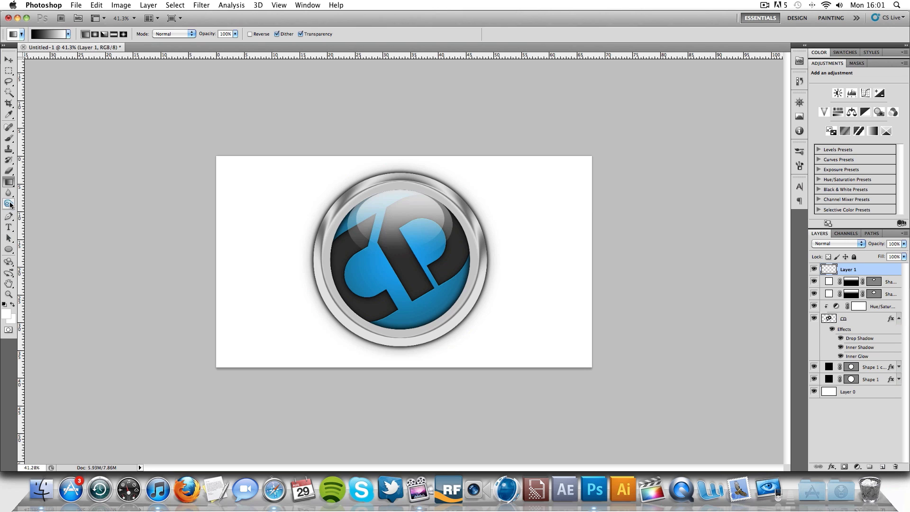
Step: Draw a large white ellipse (Shape 4) over the orb and centre it inside the ring
left_click(8, 249)
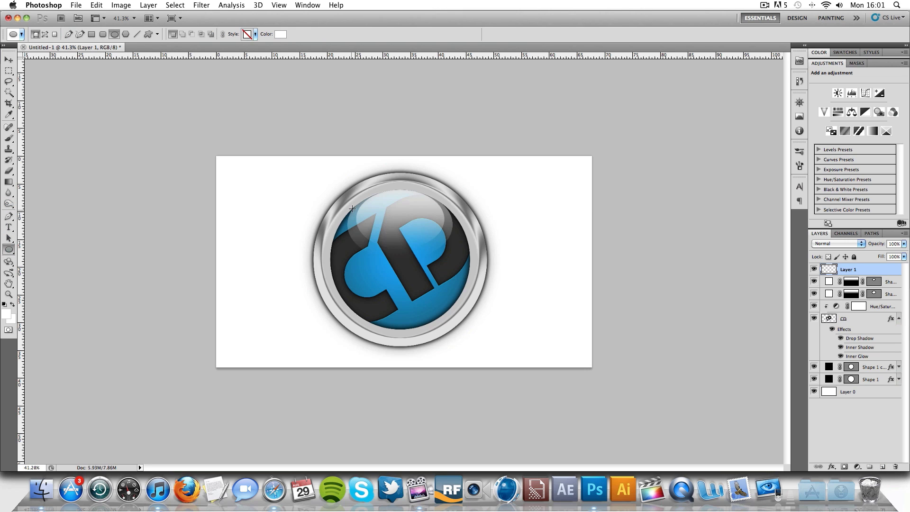
left_click_drag(353, 209, 468, 346)
left_click(4, 61)
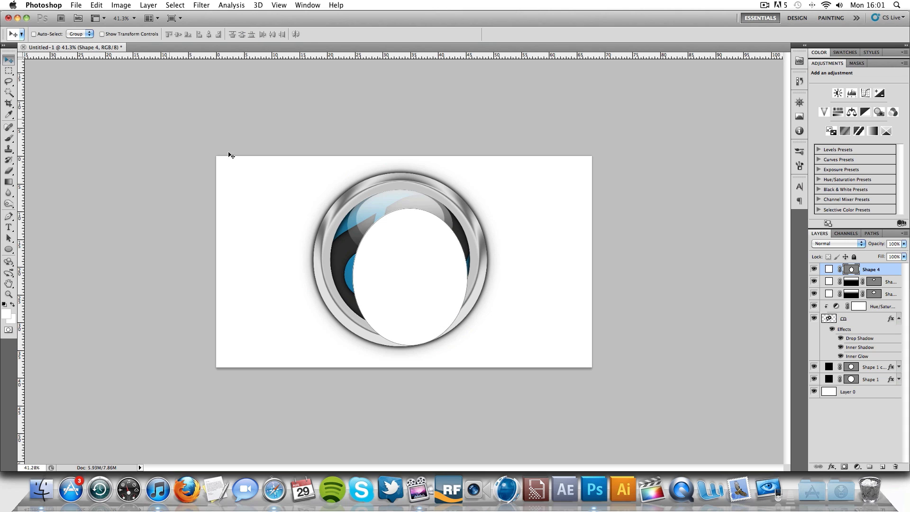
left_click_drag(394, 253, 394, 245)
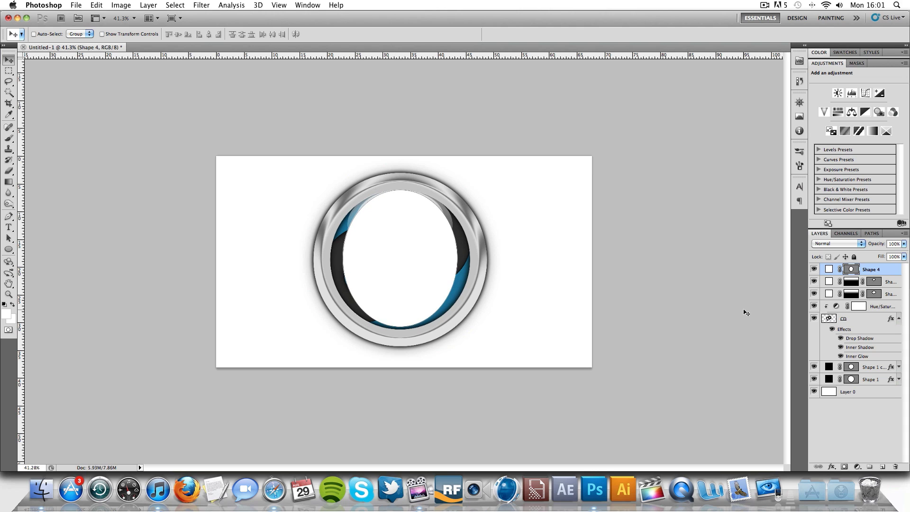
Step: Mask Shape 4 with a bottom-to-top gradient so the oval fades upward
left_click(844, 468)
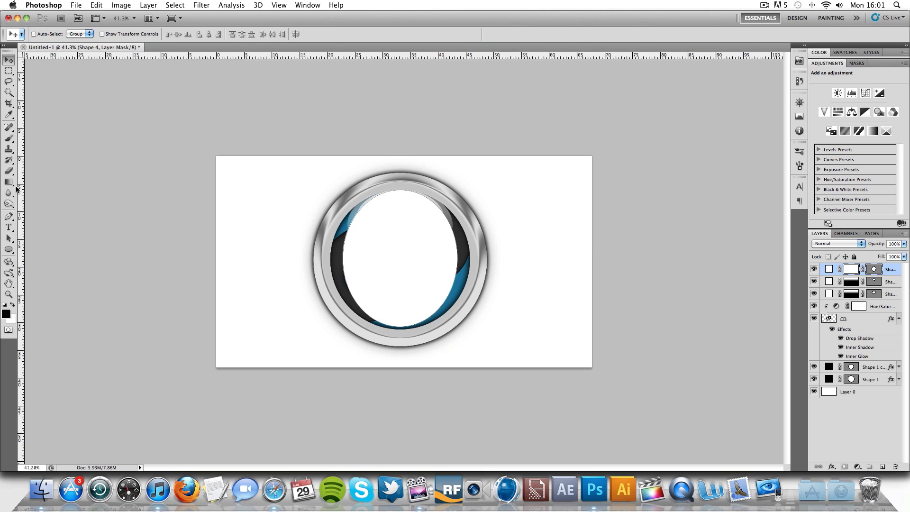
left_click(2, 179)
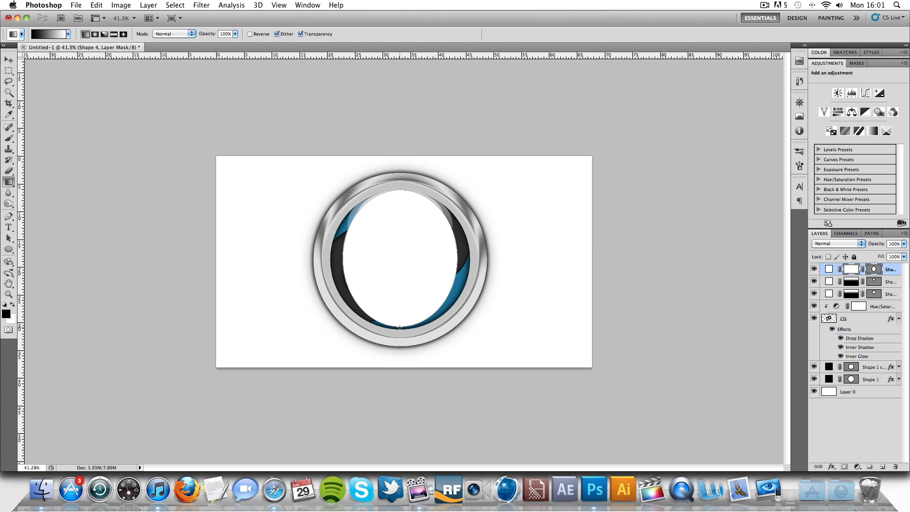
left_click_drag(399, 328, 400, 193)
Step: Move Shape 4 just above Hue/Saturation and set its opacity to about 41%
left_click_drag(894, 273, 892, 300)
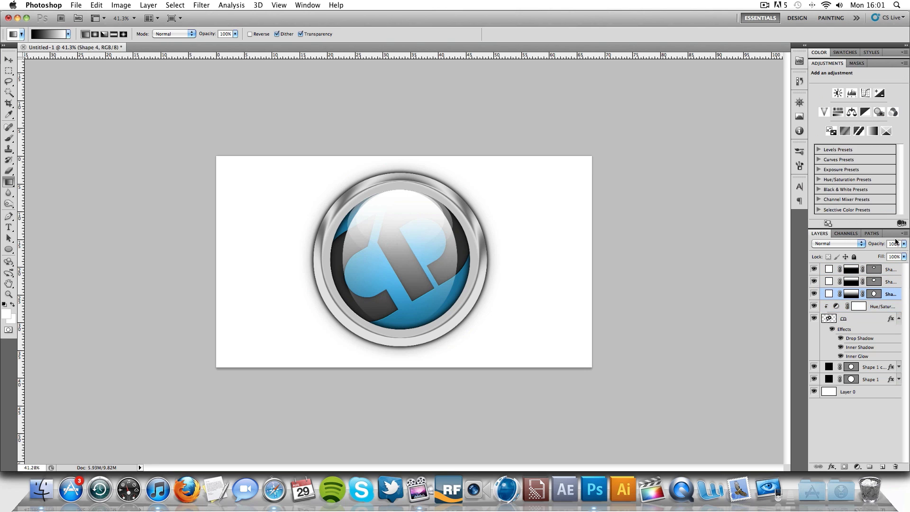
left_click_drag(905, 247, 866, 254)
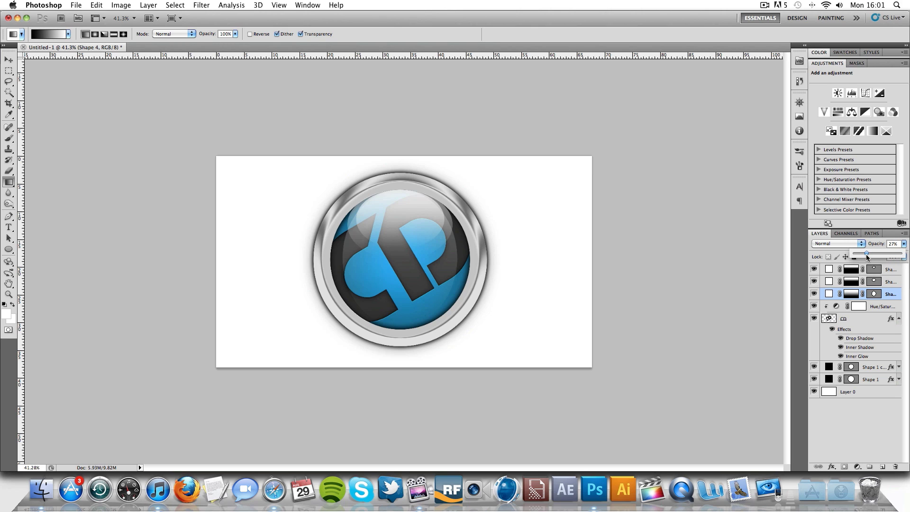
left_click_drag(875, 259, 875, 259)
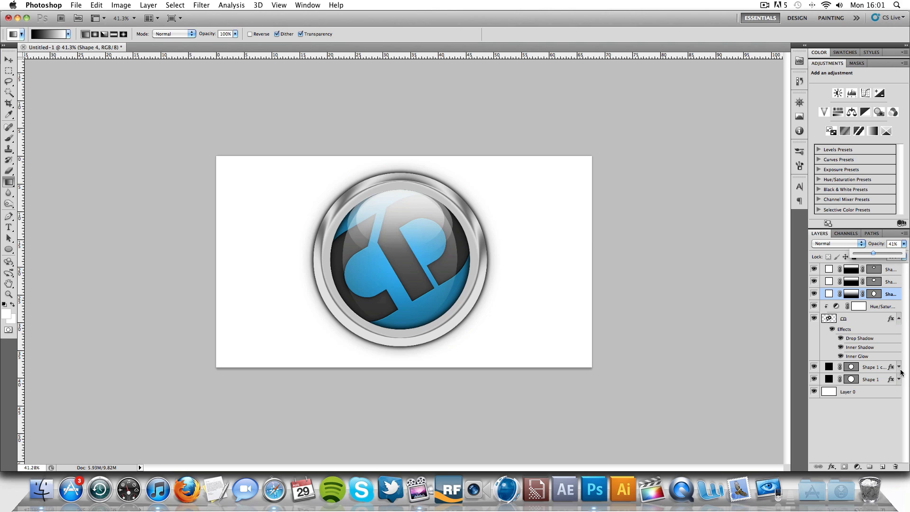
left_click(879, 393)
Step: Add a new layer above Shape 1 copy and set a 600 px brush at 0% hardness
left_click(898, 322)
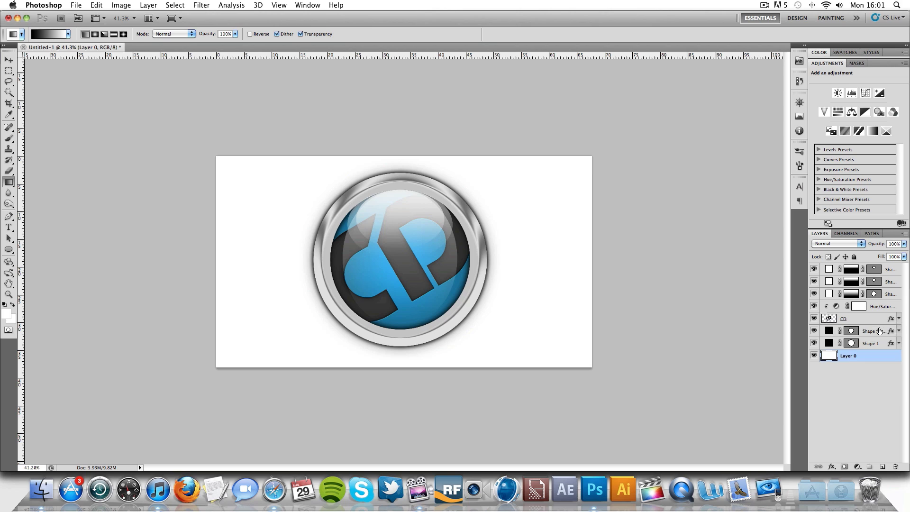
left_click(880, 331)
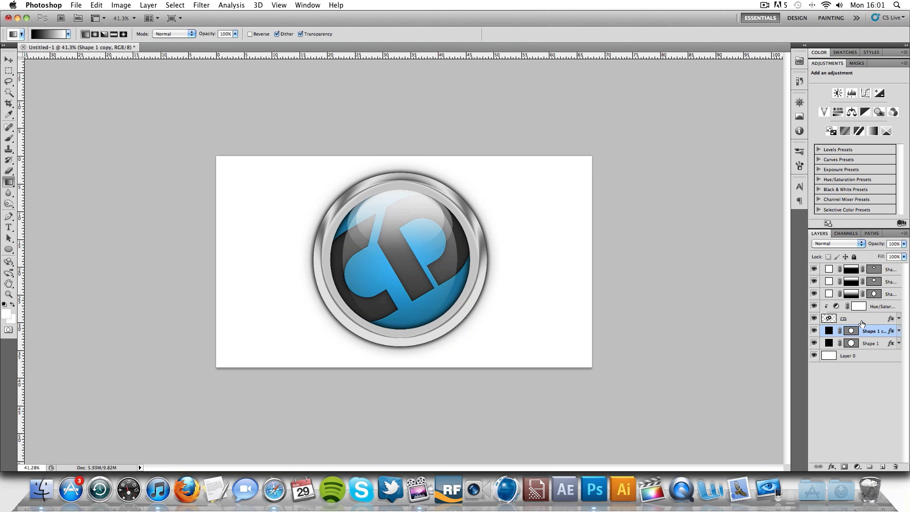
left_click(883, 468)
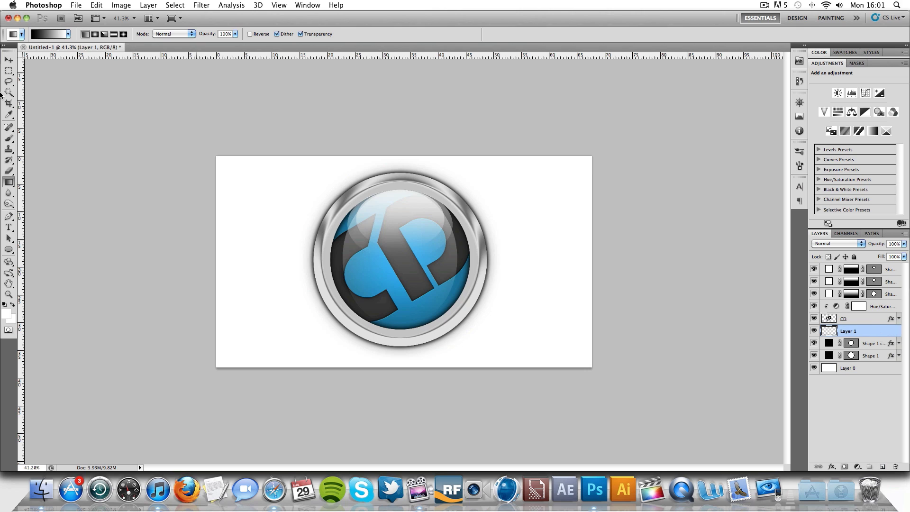
left_click(9, 138)
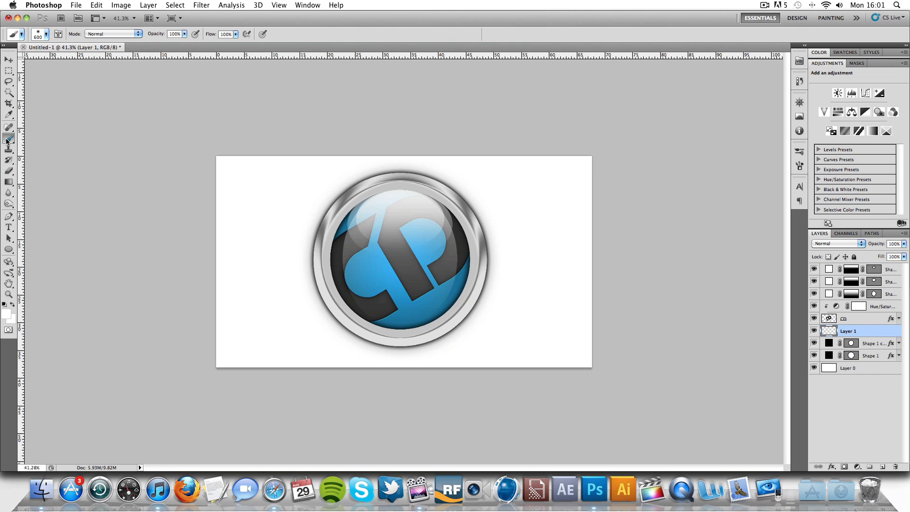
left_click(43, 36)
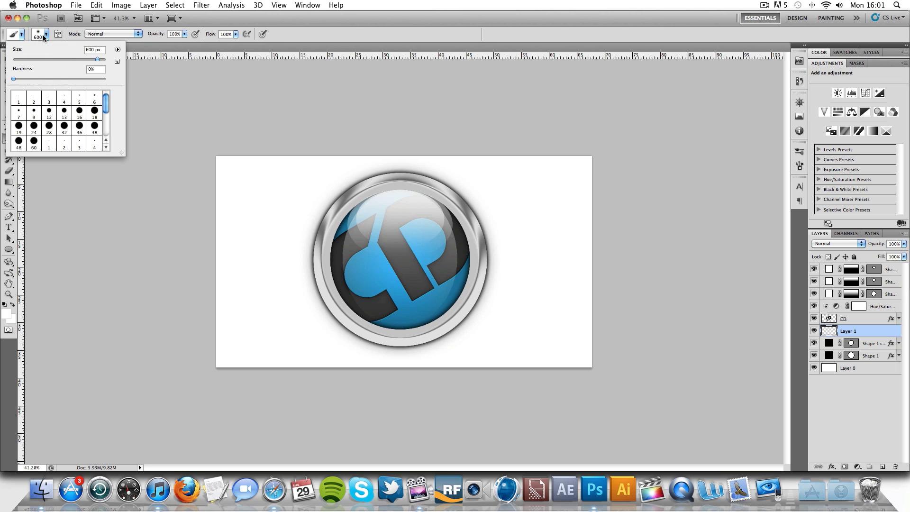
left_click(249, 86)
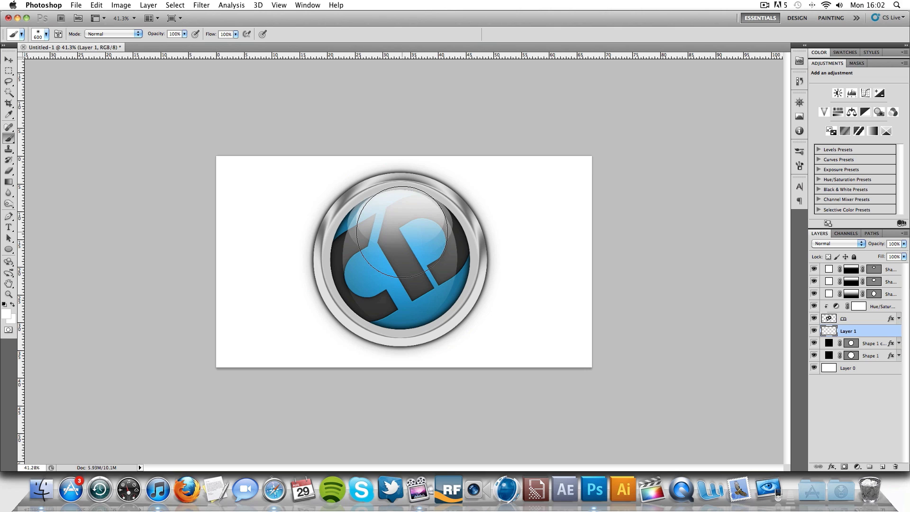
Step: Paint a soft white glow over the top of the orb on the new layer
left_click(6, 313)
left_click(835, 190)
left_click(400, 240)
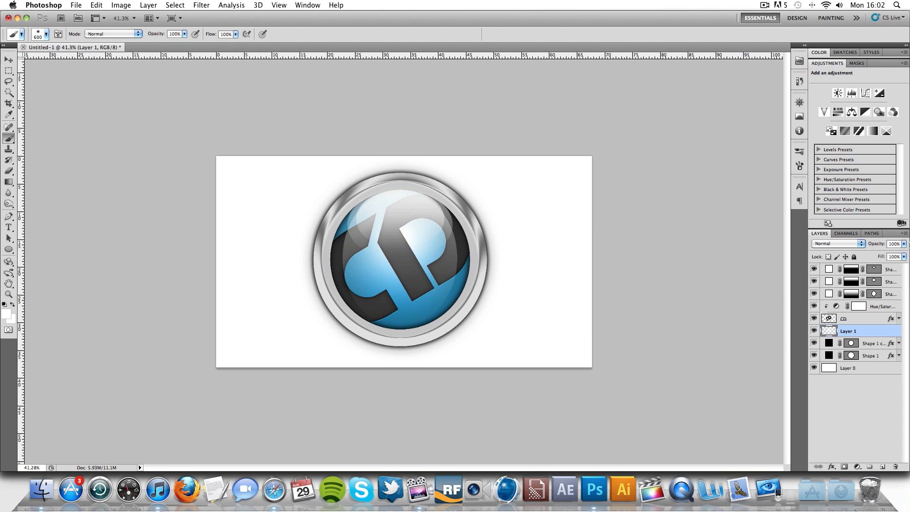
mouse_move(905, 248)
left_mouse_down()
mouse_move(895, 254)
mouse_move(906, 255)
left_mouse_up()
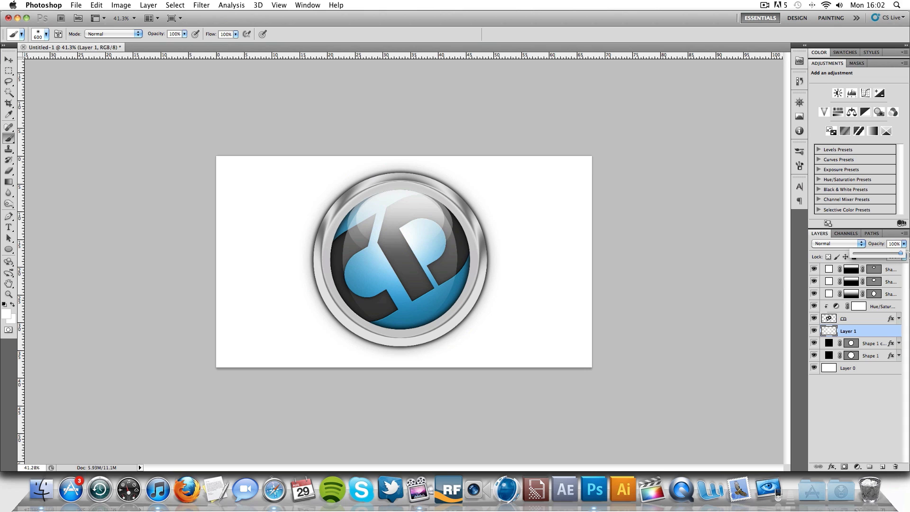
left_click(908, 255)
Step: At 100% zoom, open Shape 1 copy's Gradient Overlay and edit the gradient's right colour stop
left_click(8, 294)
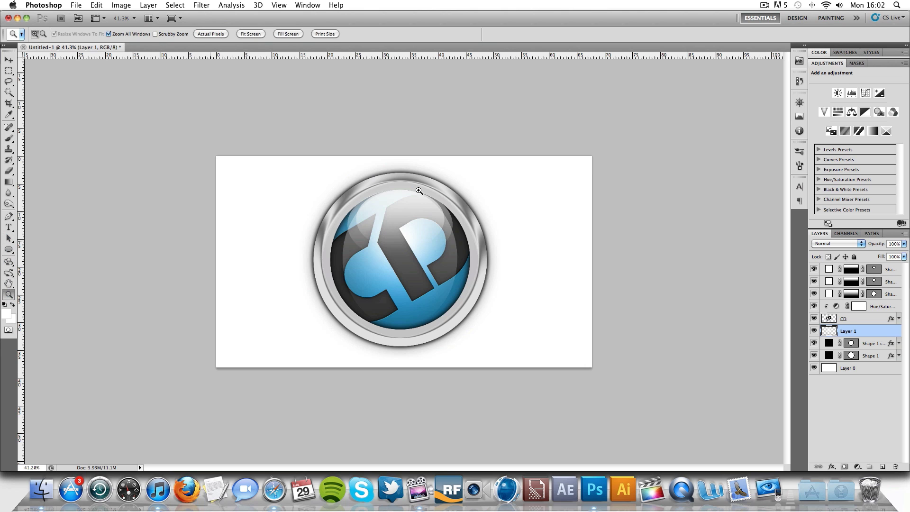
right_click(496, 177)
right_click(407, 213)
left_click(420, 231)
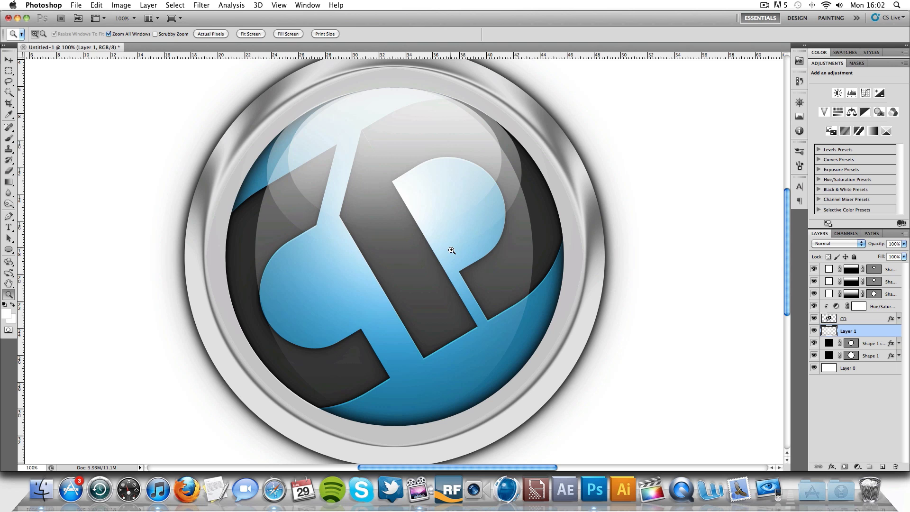
double_click(883, 343)
left_click(636, 311)
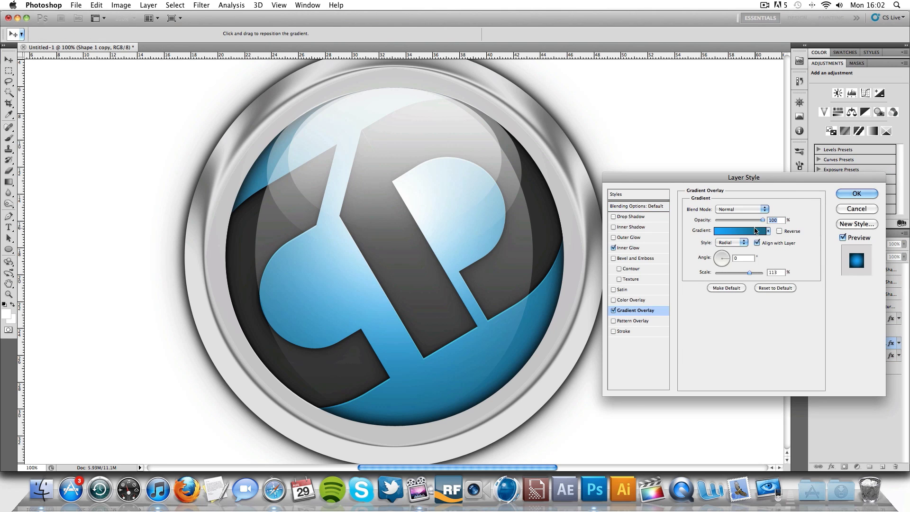
left_click(755, 227)
double_click(766, 347)
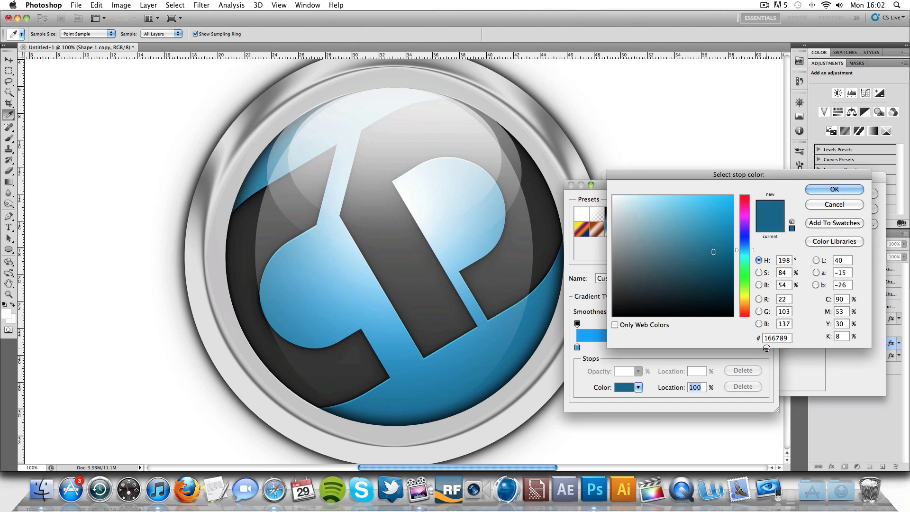
Step: Change the right stop to a deeper royal blue (3e518f) and apply the gradient overlay
left_click(690, 246)
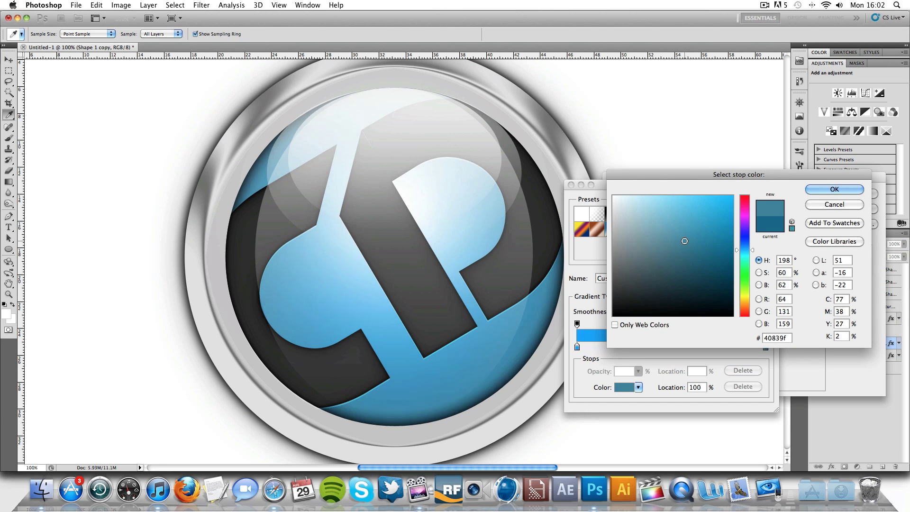
left_click(662, 254)
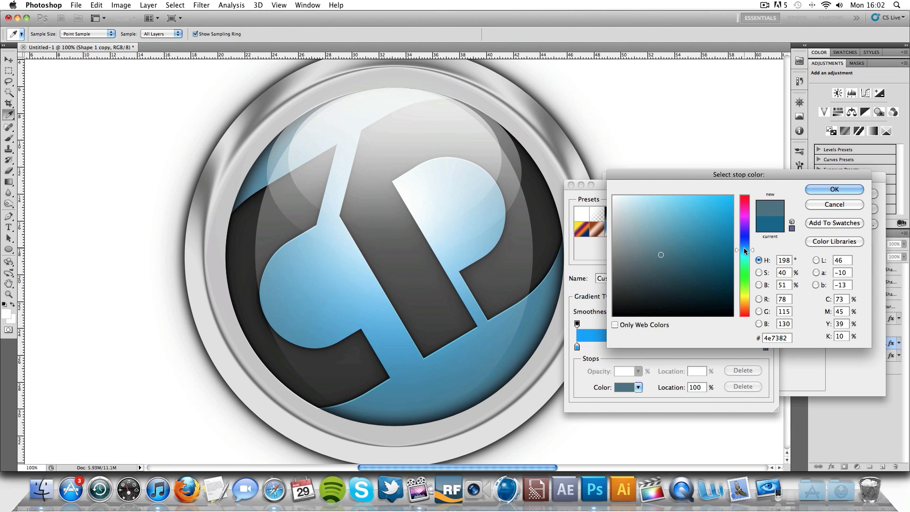
left_click_drag(745, 250, 745, 240)
left_click(684, 250)
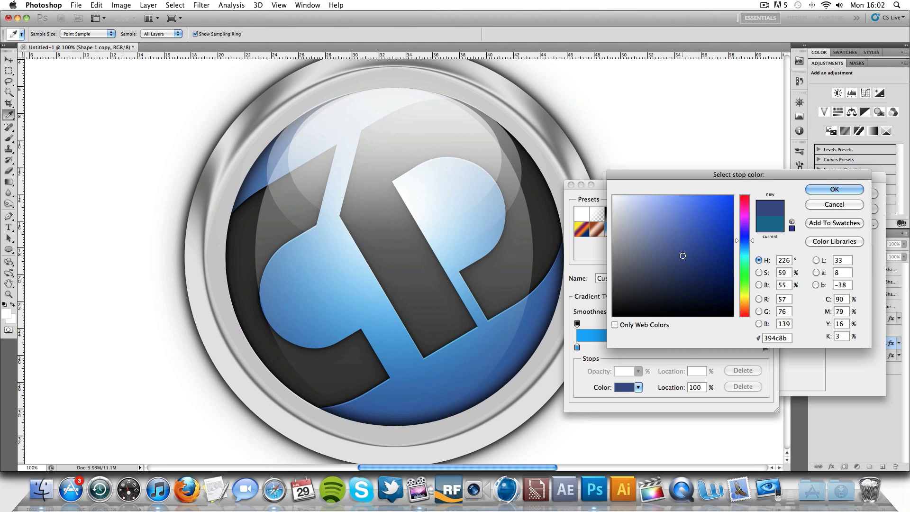
left_click(687, 255)
left_click(686, 232)
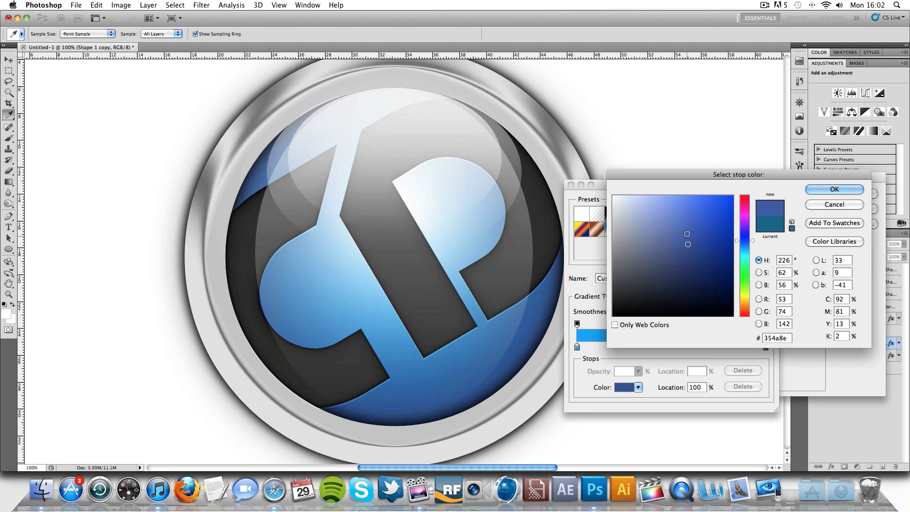
left_click(679, 224)
left_click(680, 249)
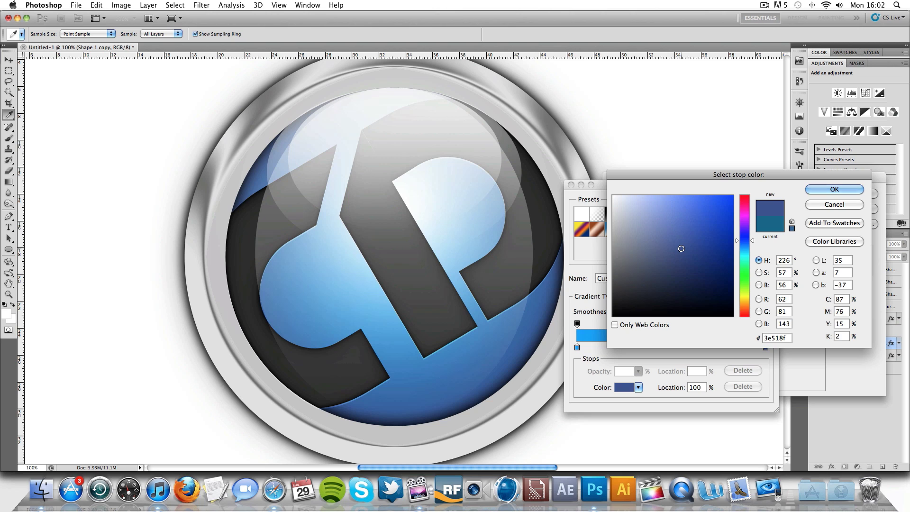
left_click(681, 258)
left_click(835, 190)
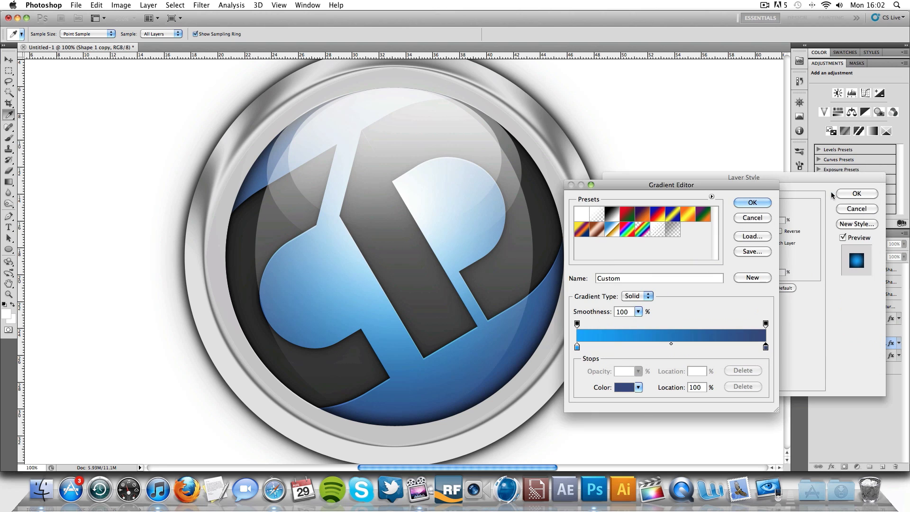
left_click(769, 204)
left_click(843, 192)
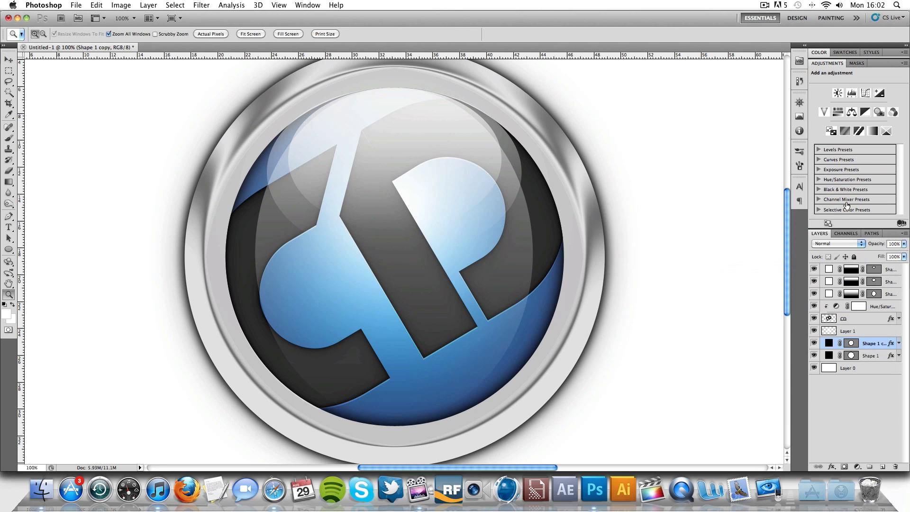
left_click(888, 270)
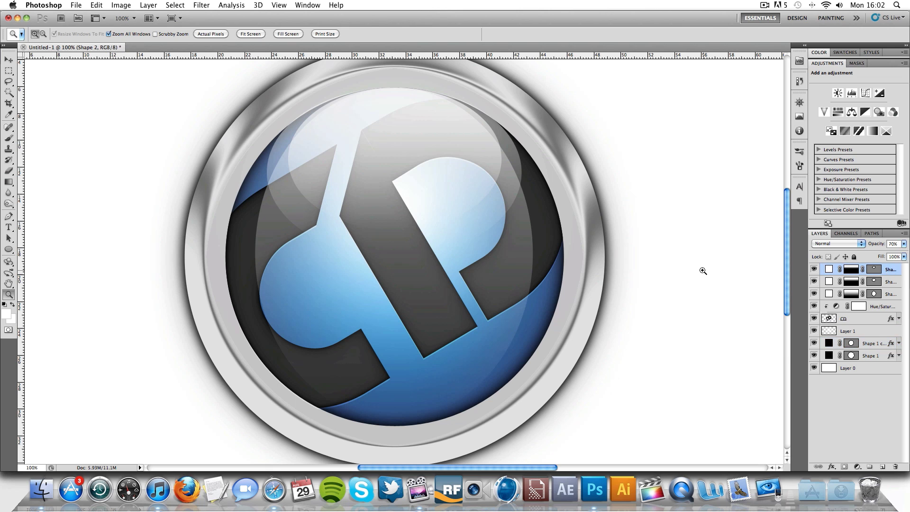
Step: Fit the logo on screen and set the Shape 1 ring's Bevel and Emboss altitude to 40
right_click(374, 163)
left_click(385, 167)
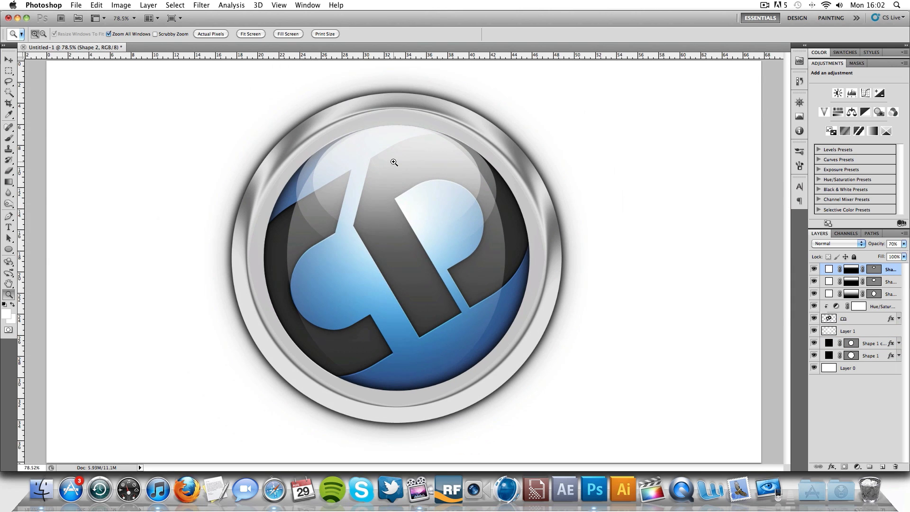
left_click(866, 343)
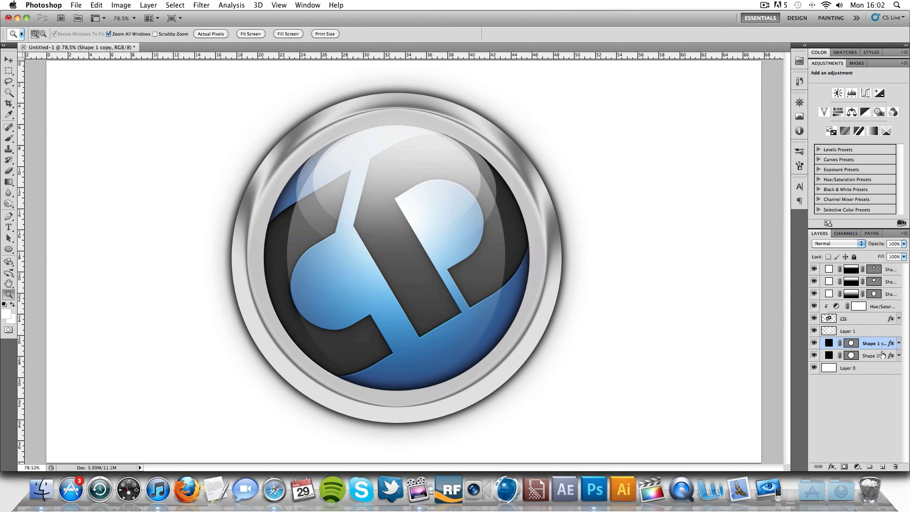
left_click(885, 355)
double_click(886, 356)
left_click(660, 260)
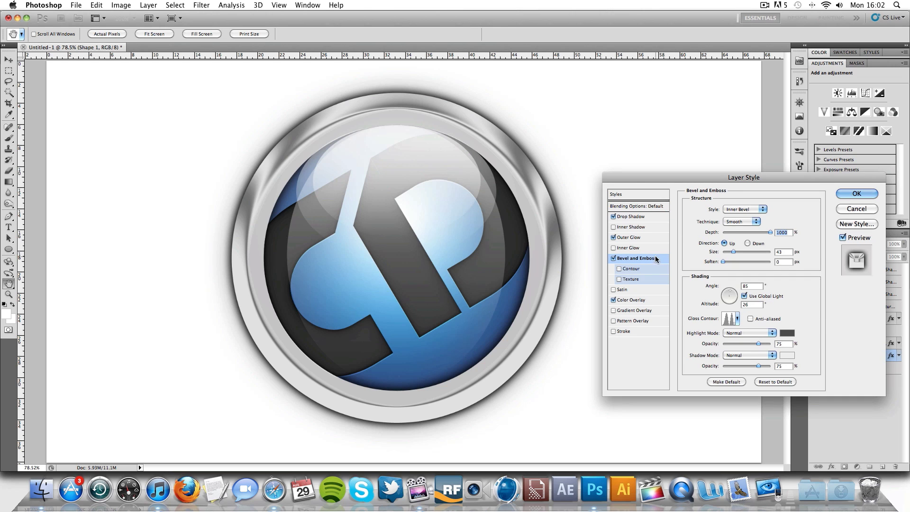
left_click(745, 304)
type("40")
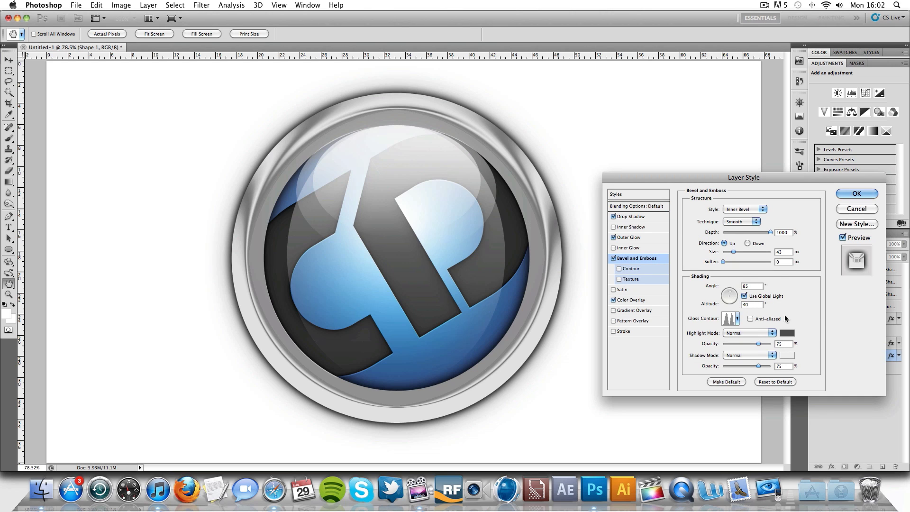
left_click_drag(733, 306, 730, 293)
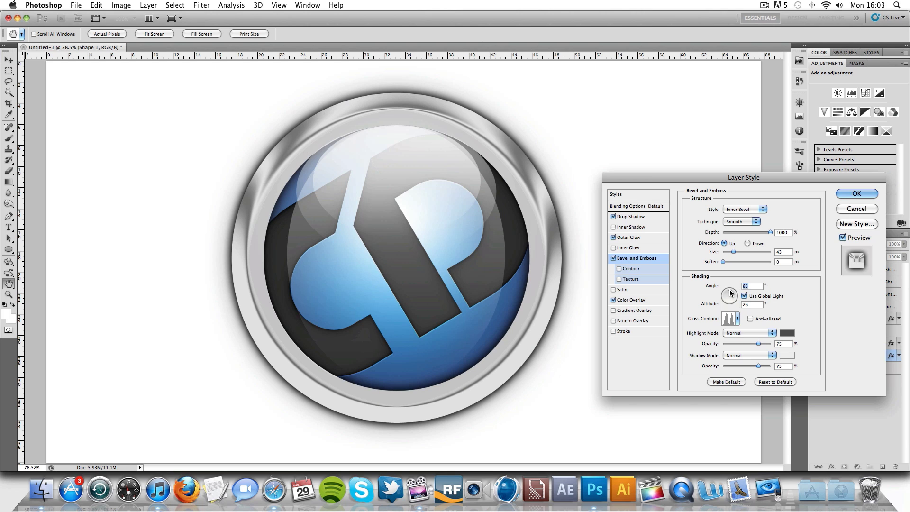
Step: Turn on Contour for the bevel and check the Color Overlay and Drop Shadow settings
left_click(623, 269)
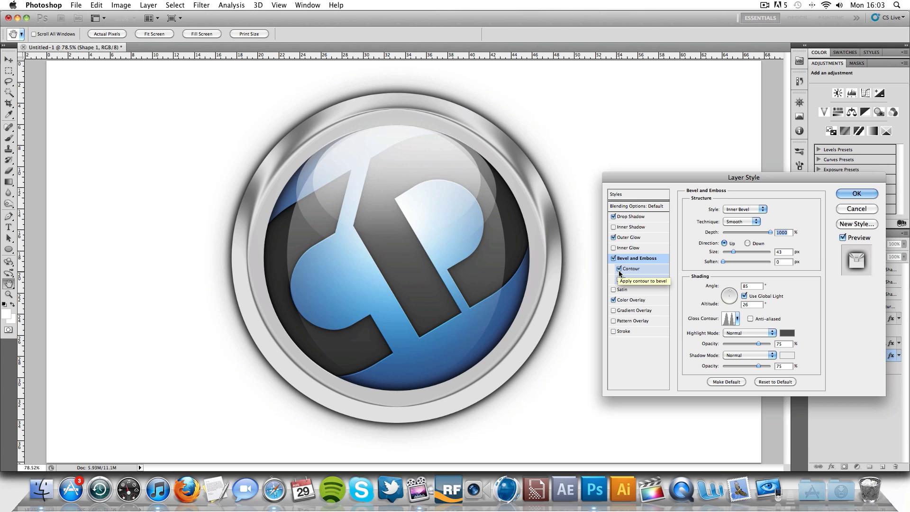
left_click(635, 299)
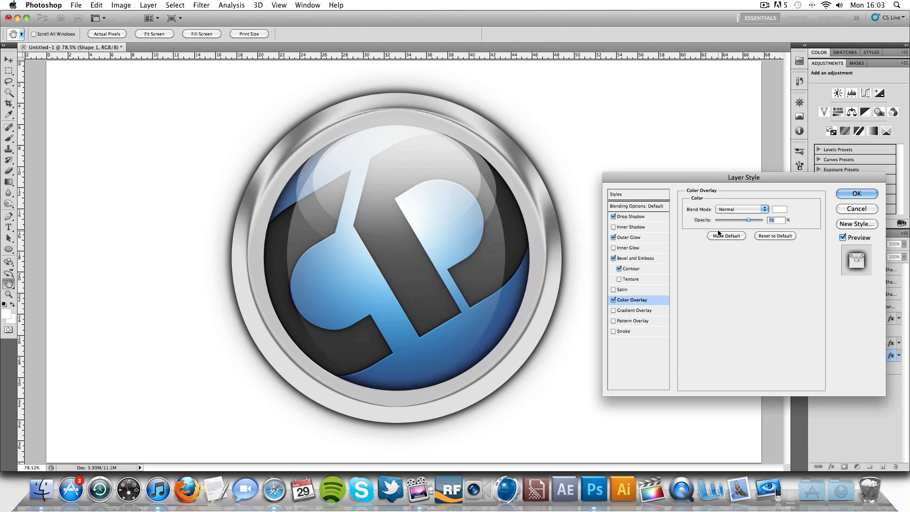
left_click(645, 217)
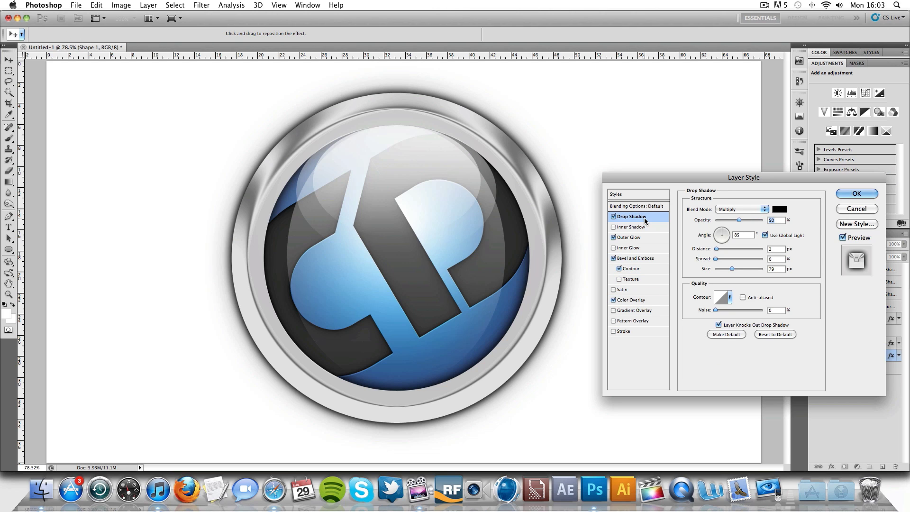